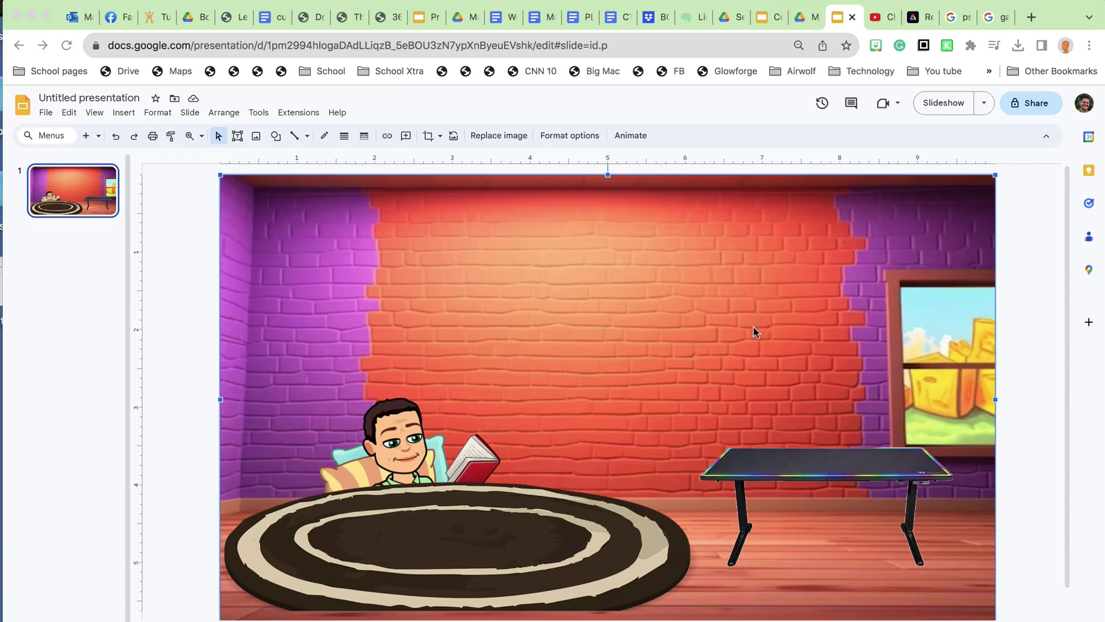
Move the oval rug onto the floor beneath the reading character, shifting it slightly toward the desk.
click(511, 530)
click(512, 505)
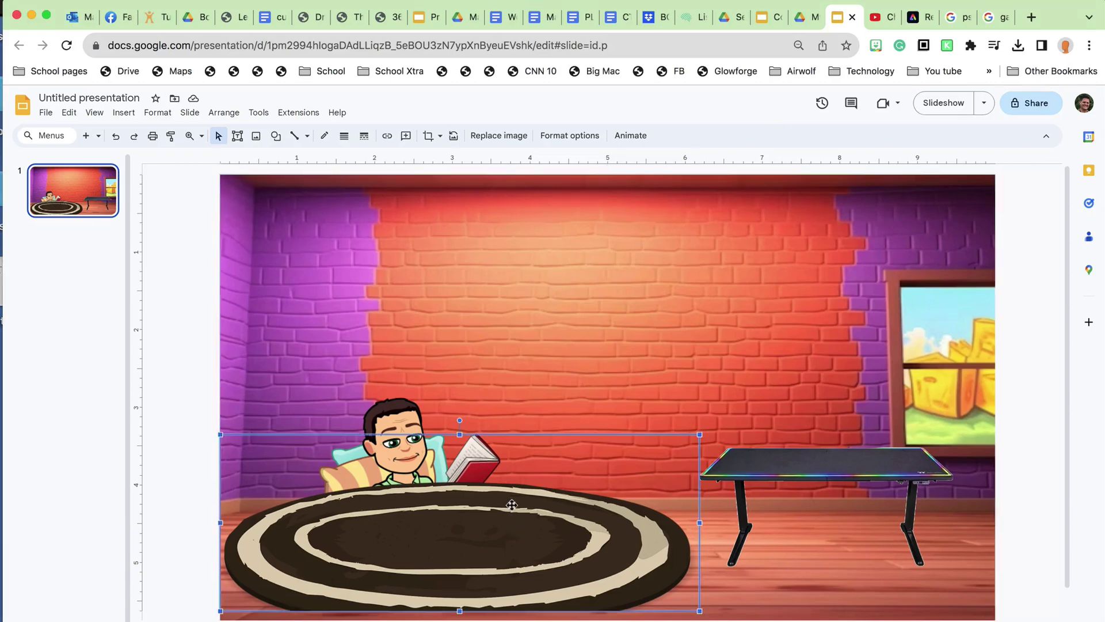
drag(513, 355, 513, 315)
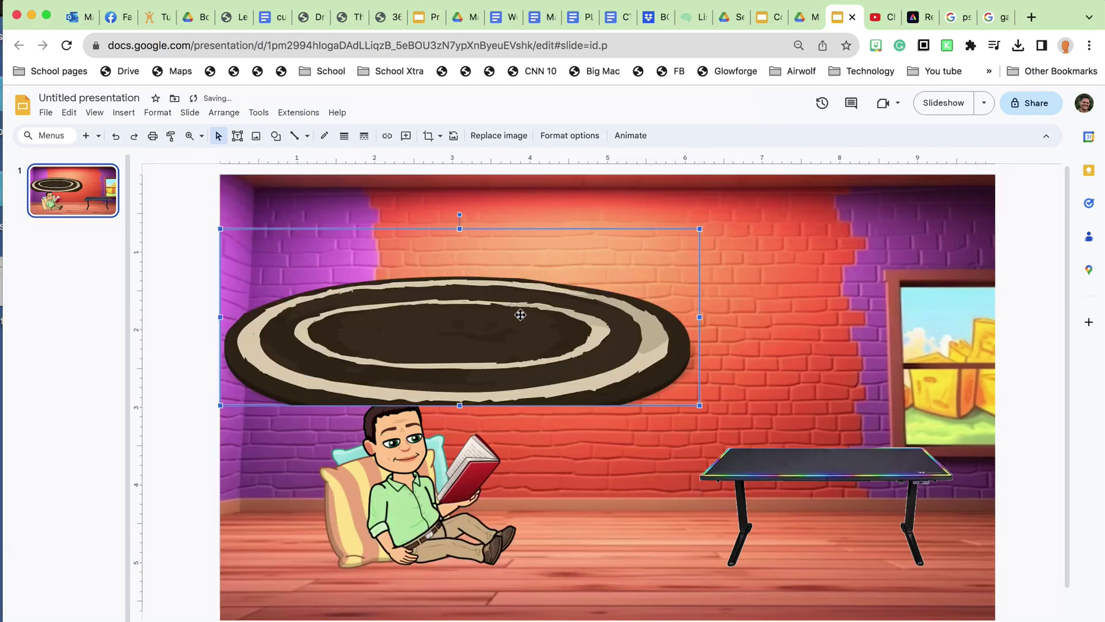
drag(520, 468, 519, 482)
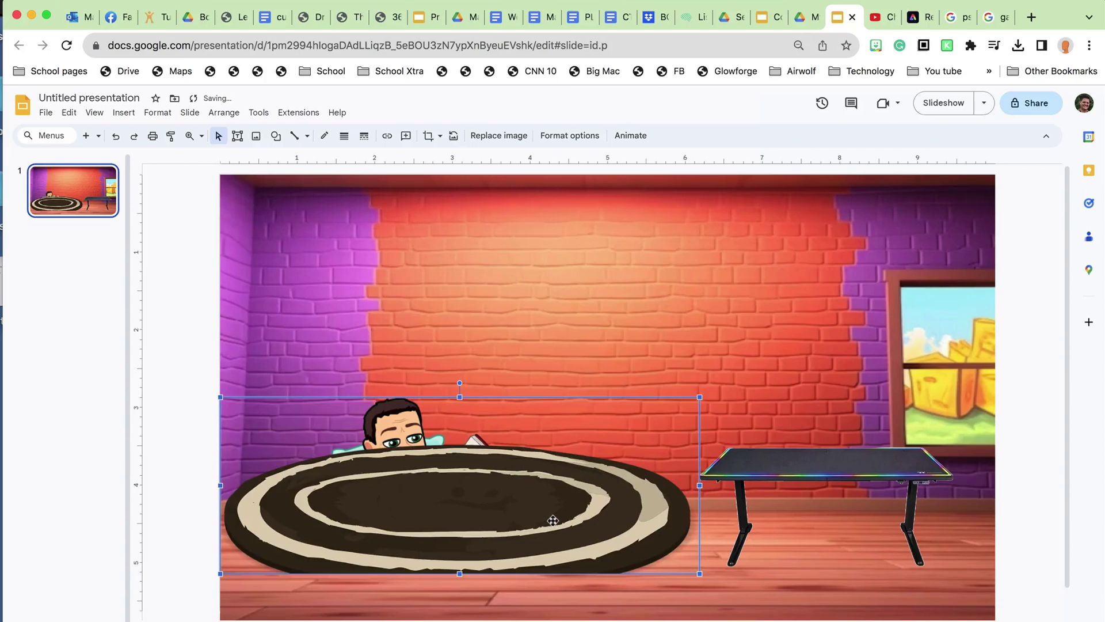
drag(553, 527, 549, 550)
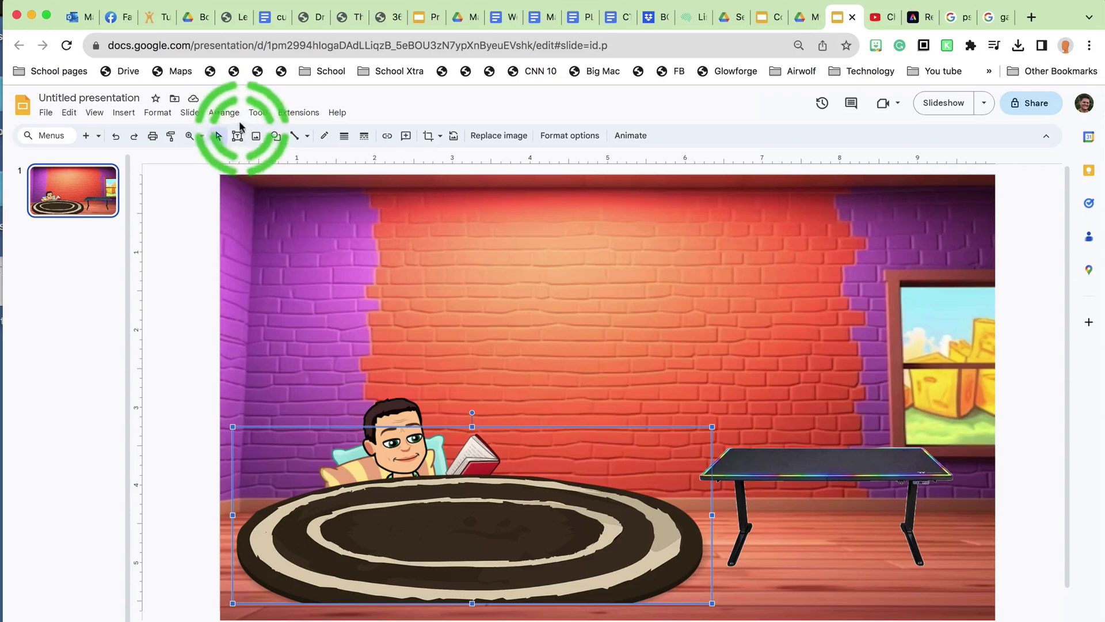
Send the oval rug backward one level in the stacking order so the reading character sits on top of it.
click(224, 112)
mouse_move(229, 136)
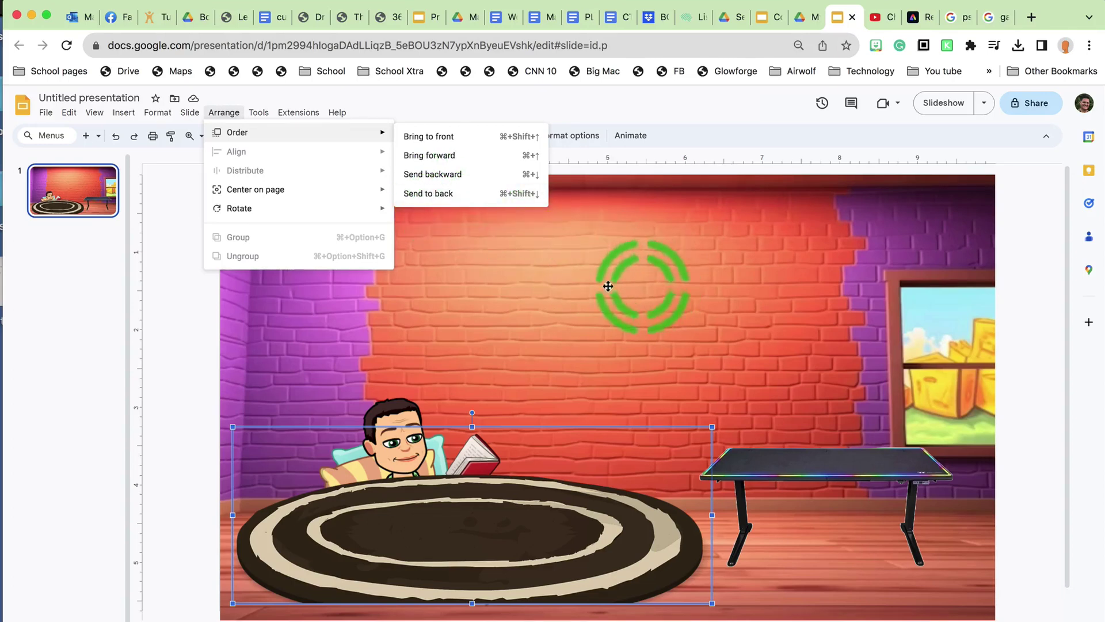
click(444, 174)
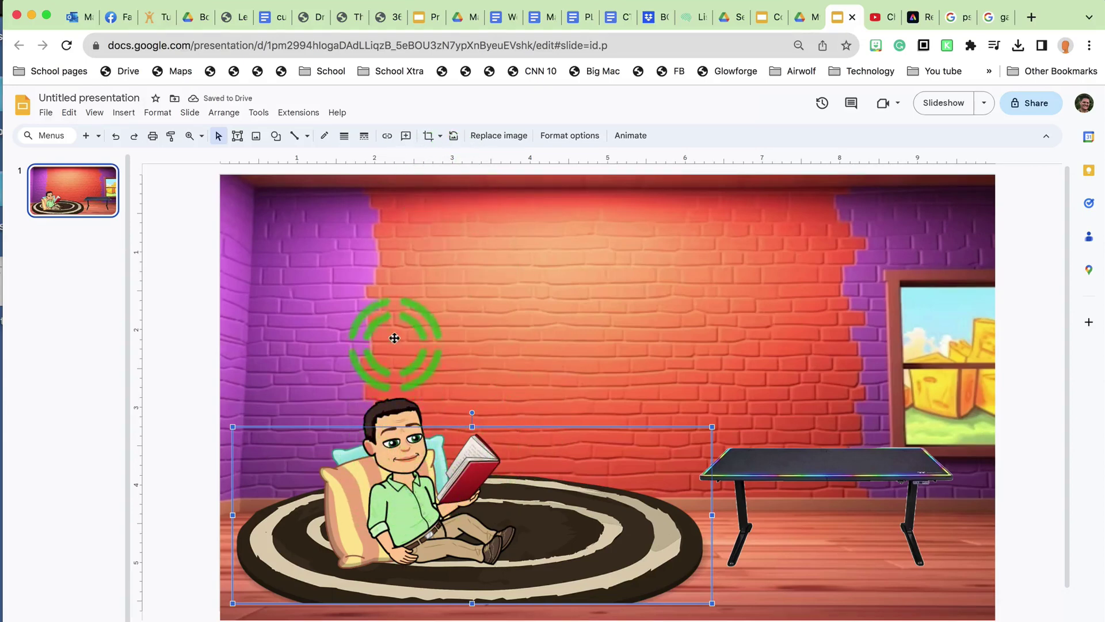
click(465, 282)
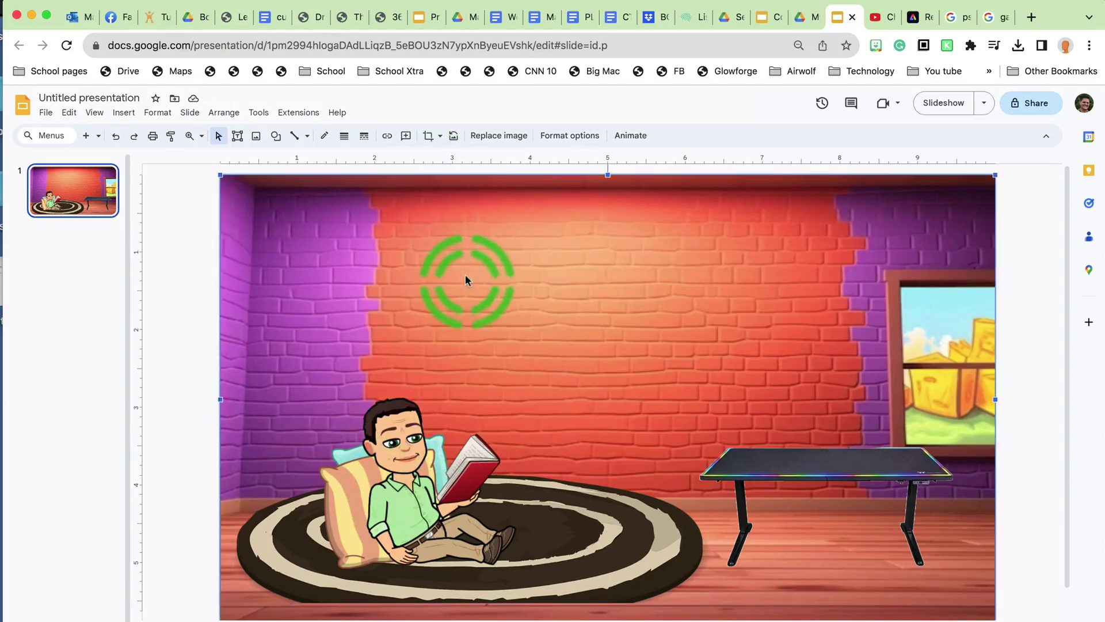
Reposition the oval rug into the lower-left corner of the room, near the slide's bottom edge.
click(407, 436)
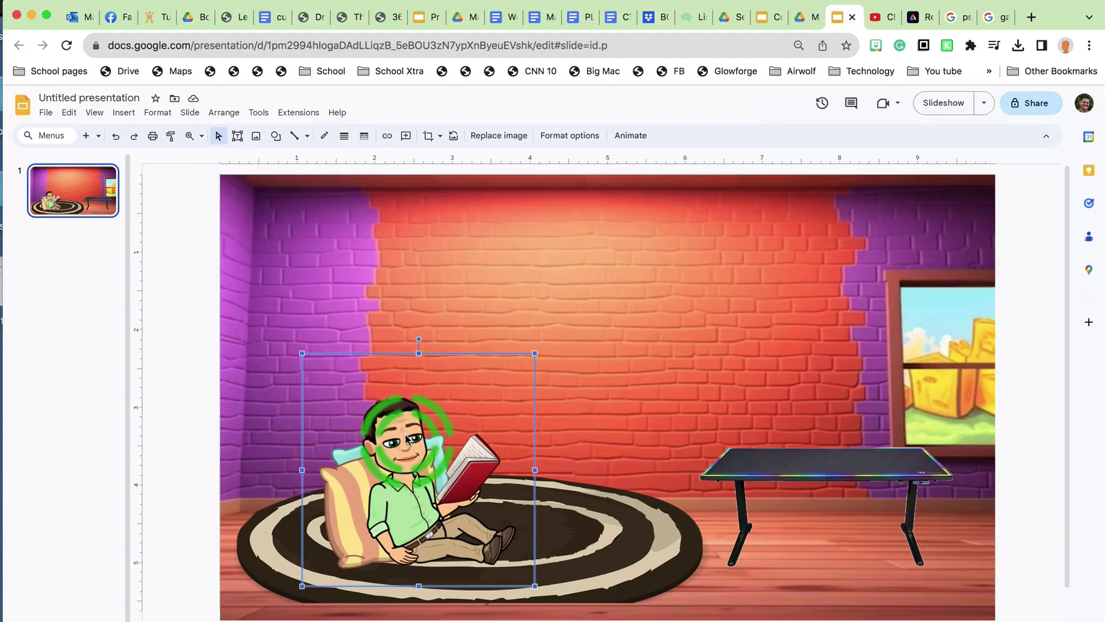
click(578, 505)
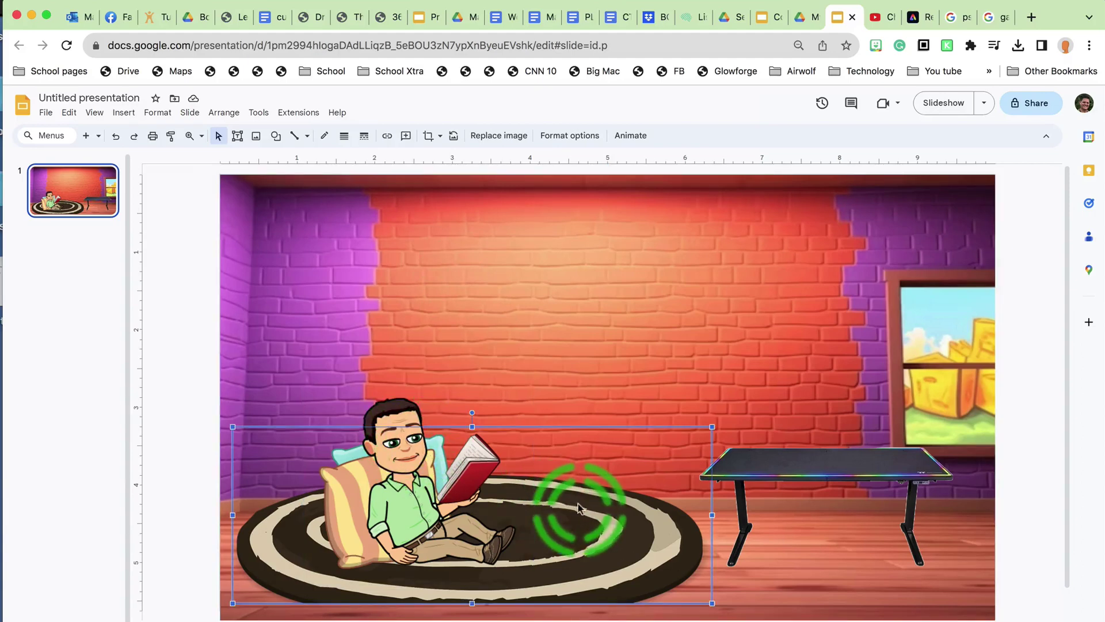
double_click(569, 517)
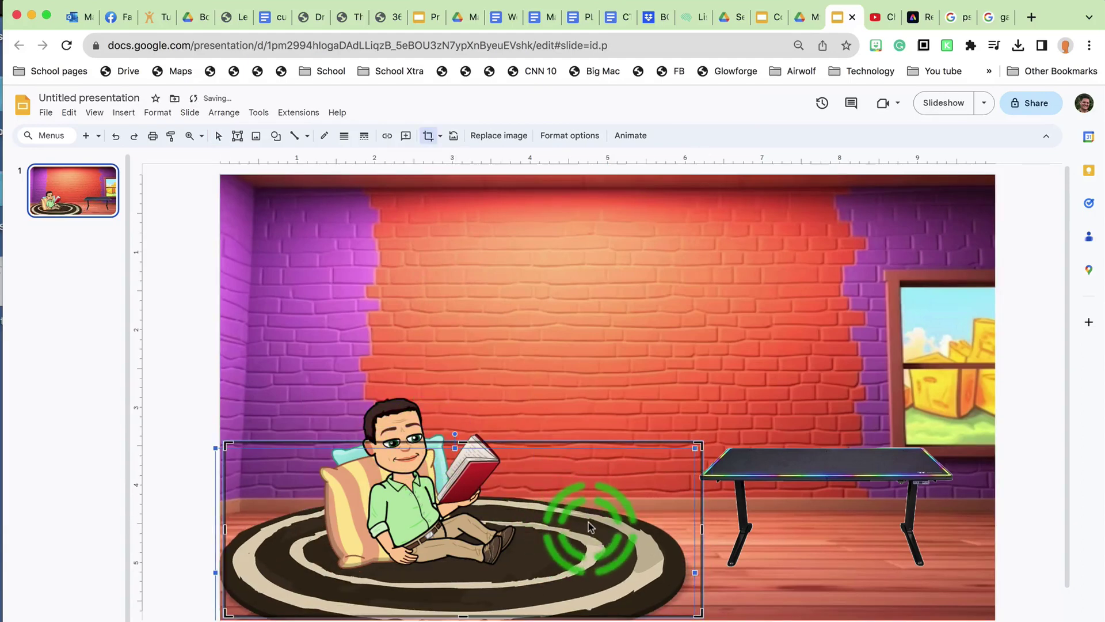
drag(588, 523, 581, 528)
Move the reading character down and to the left so he sits on the left part of the rug.
click(428, 496)
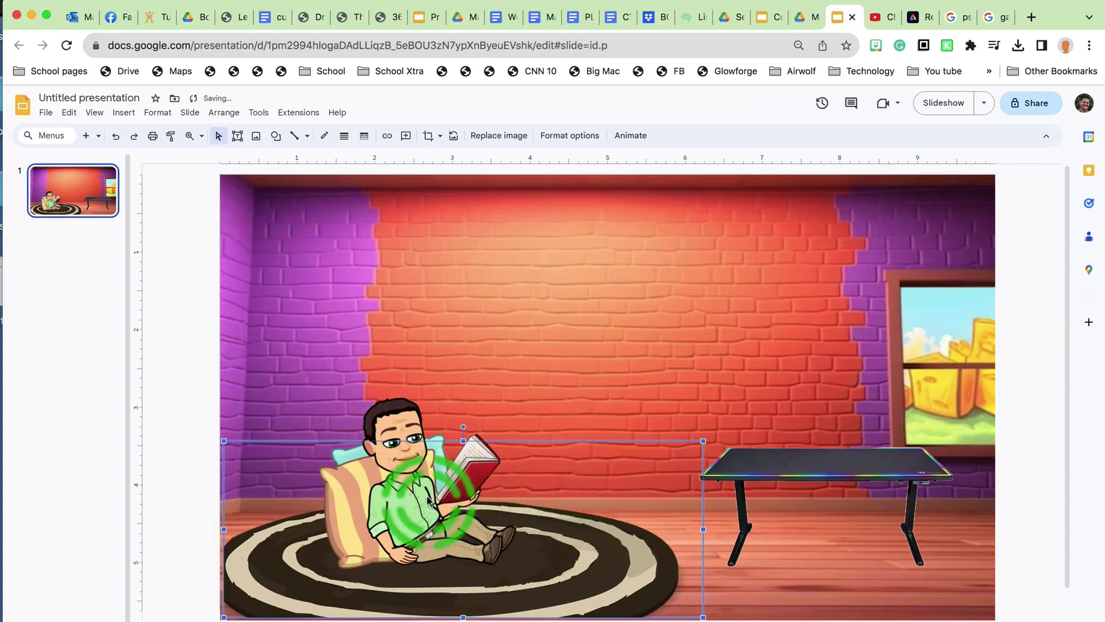
click(397, 489)
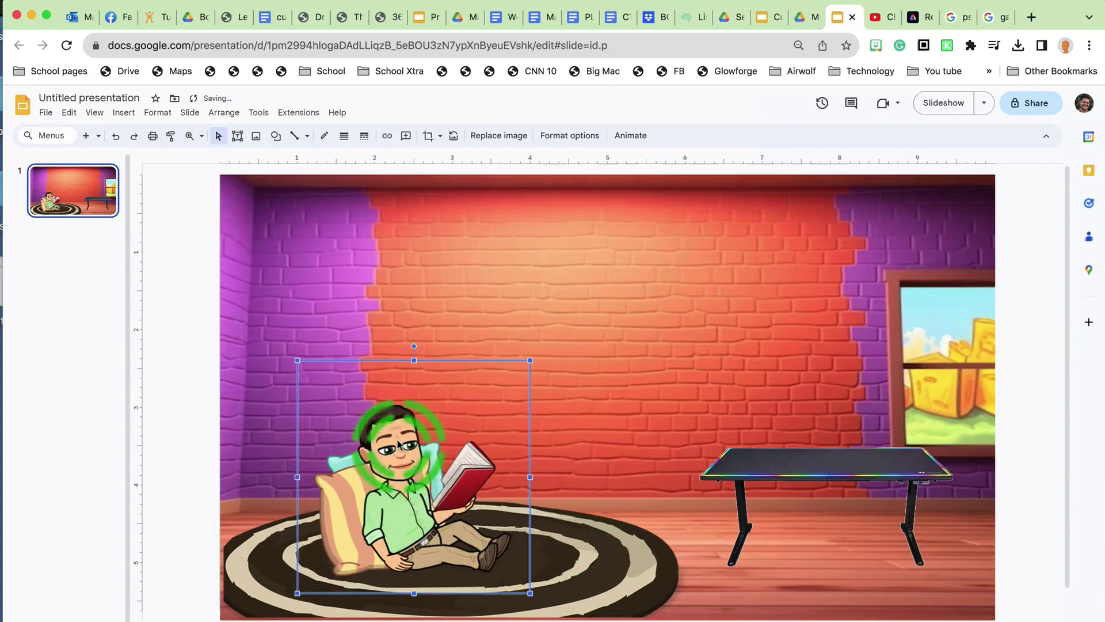
drag(397, 443, 372, 446)
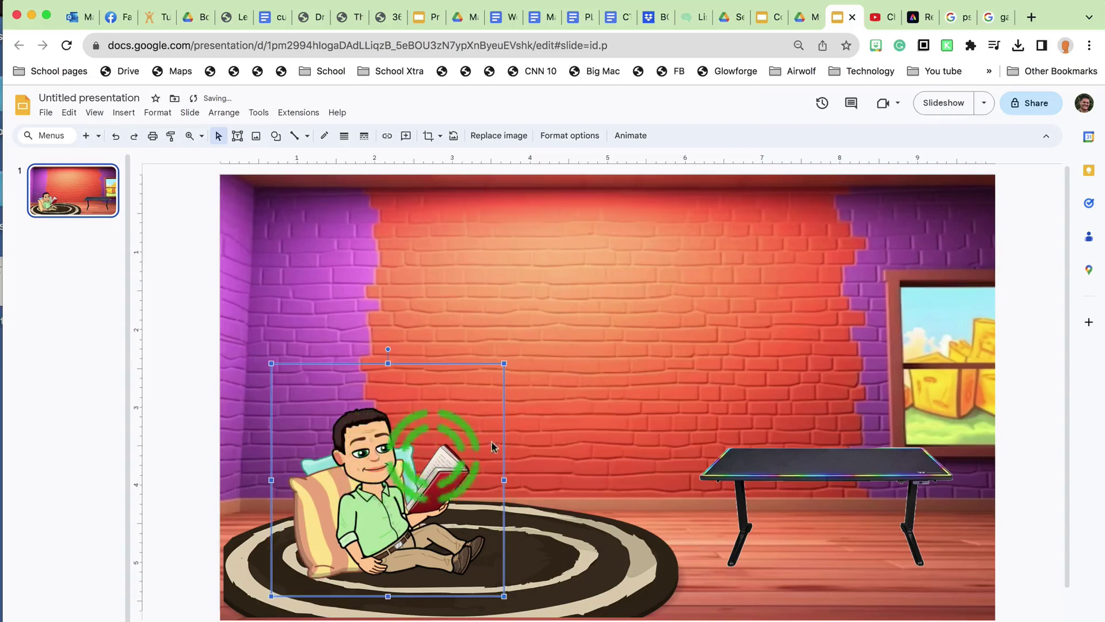
click(565, 375)
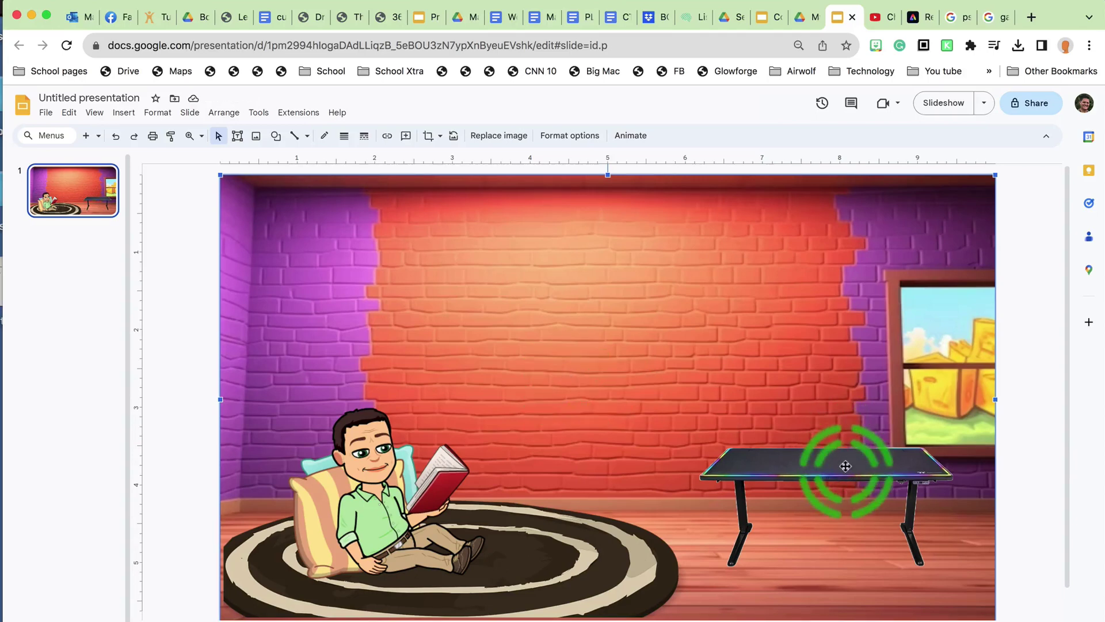
Enlarge the desk so its image reaches the slide's right edge, and place it slightly lower under the window.
click(838, 444)
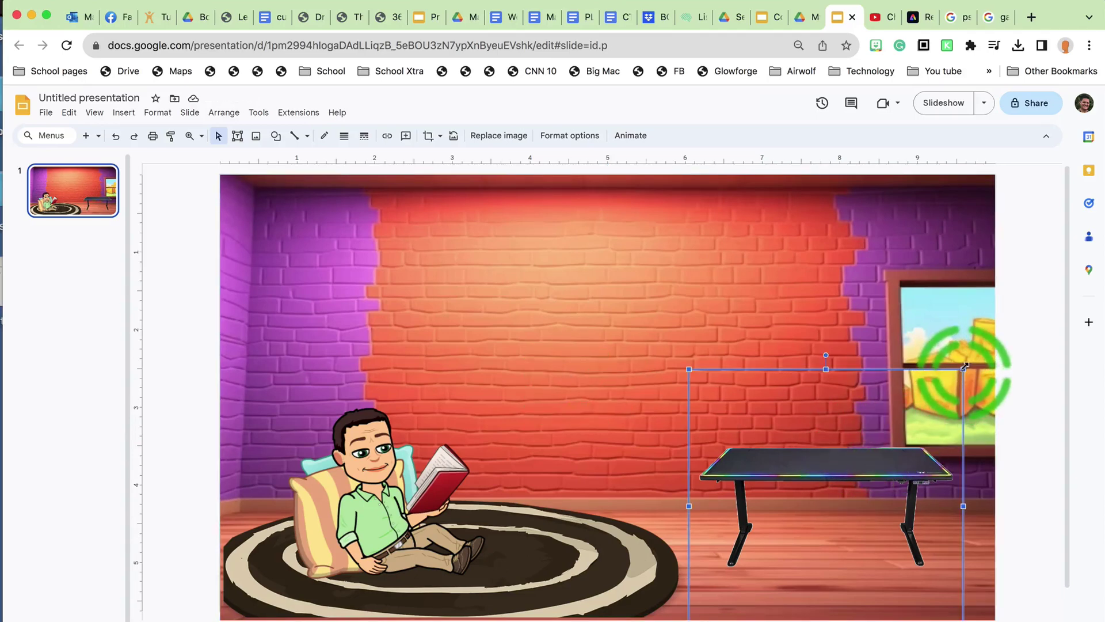
drag(965, 366, 984, 331)
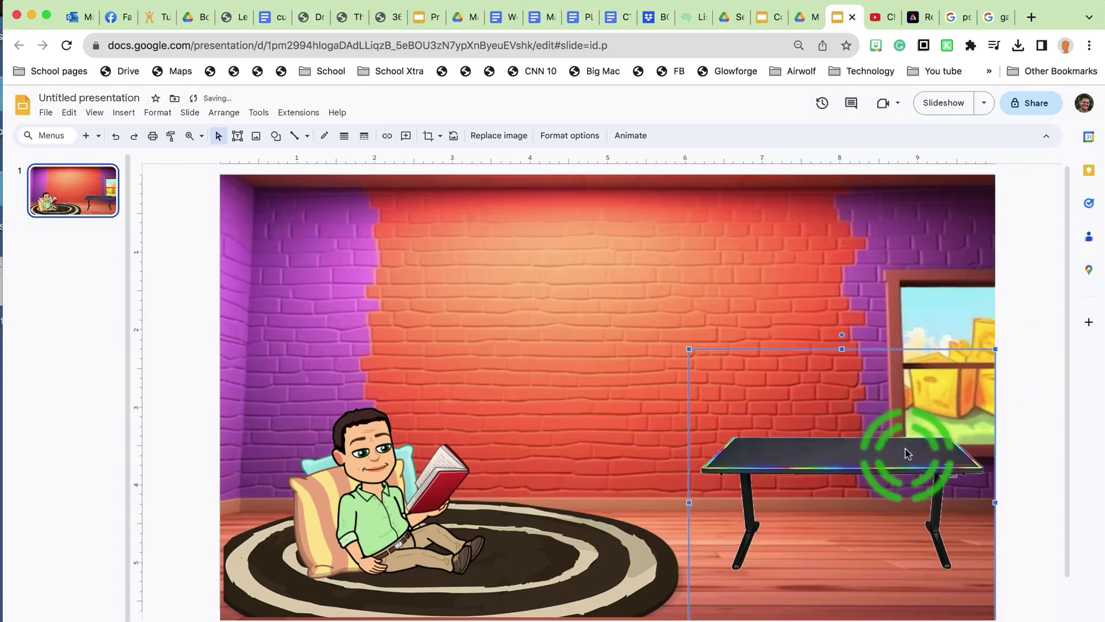
click(848, 297)
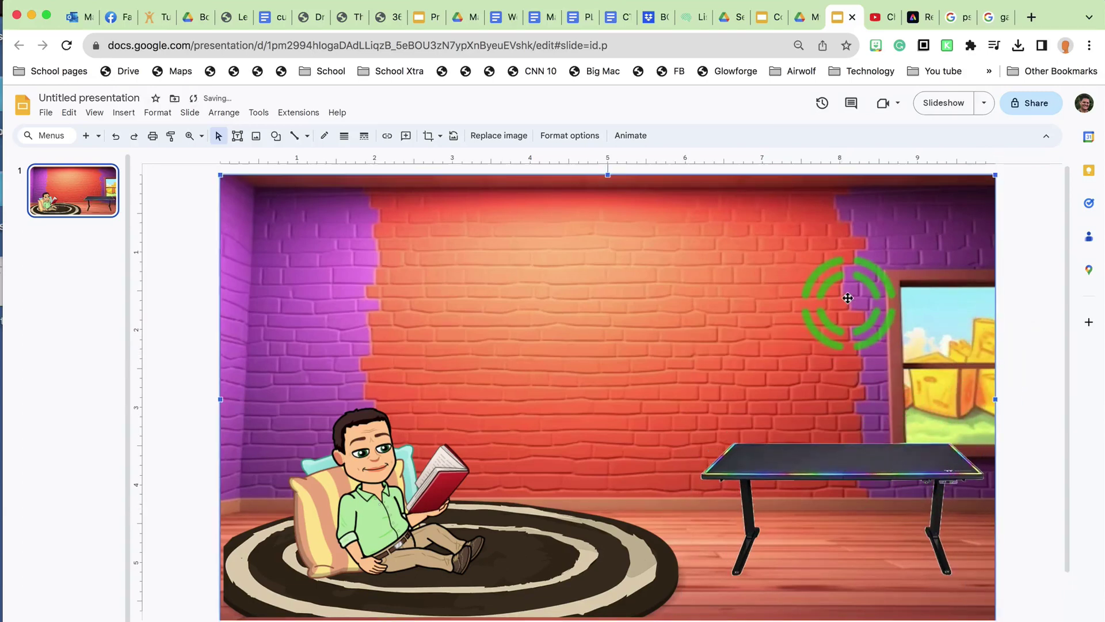
Switch to the ps4 image search results and copy the Sony PS4 Pro 1TB Console picture.
click(957, 19)
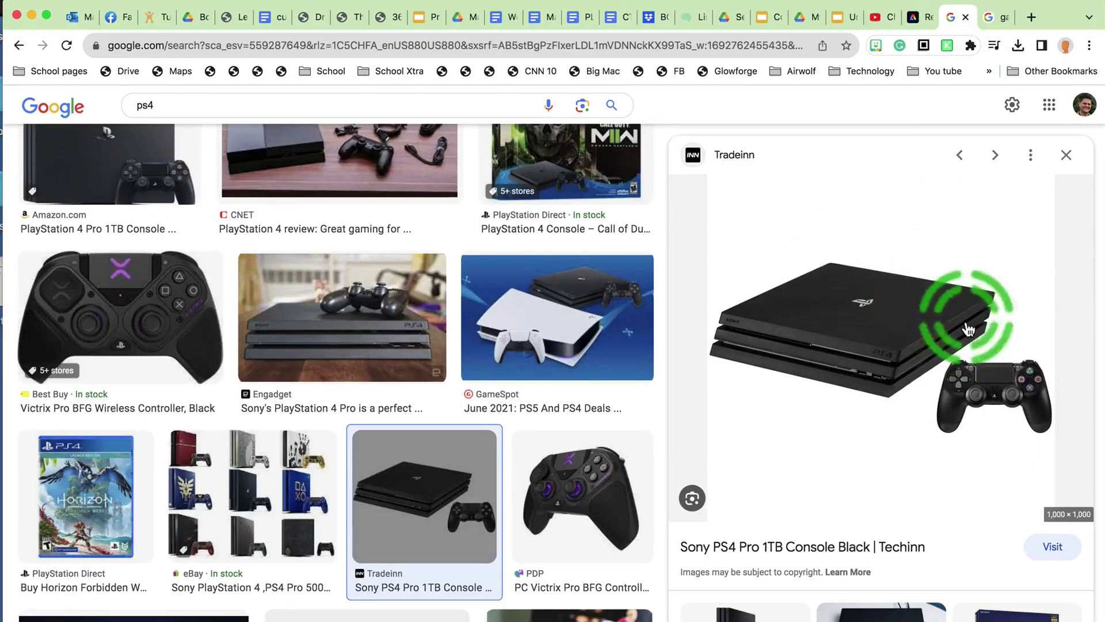
click(935, 348)
click(896, 330)
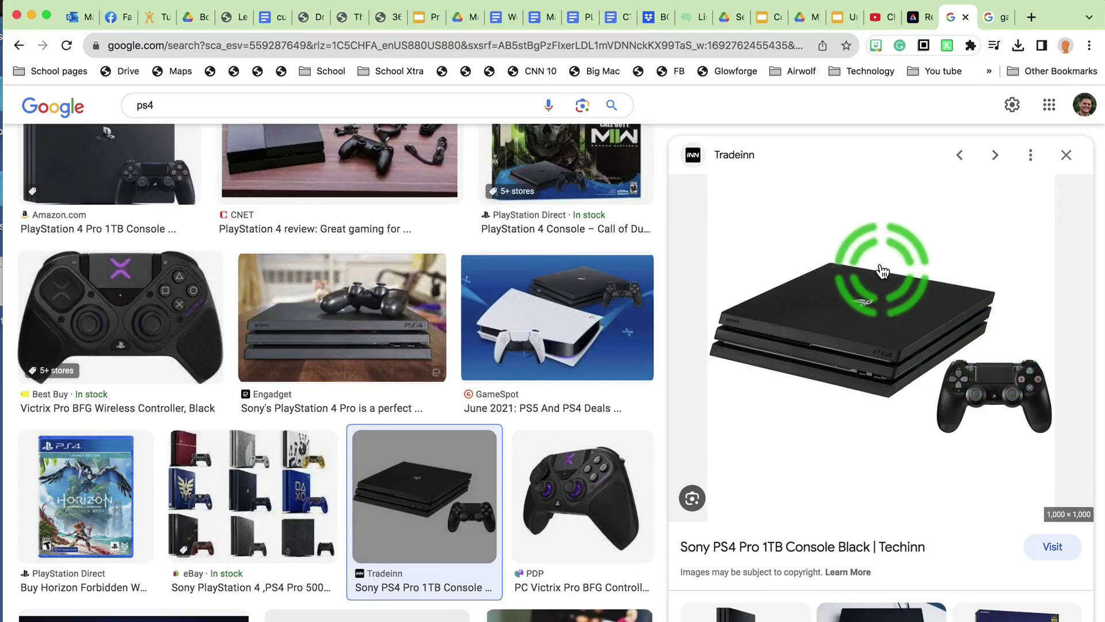
right_click(881, 268)
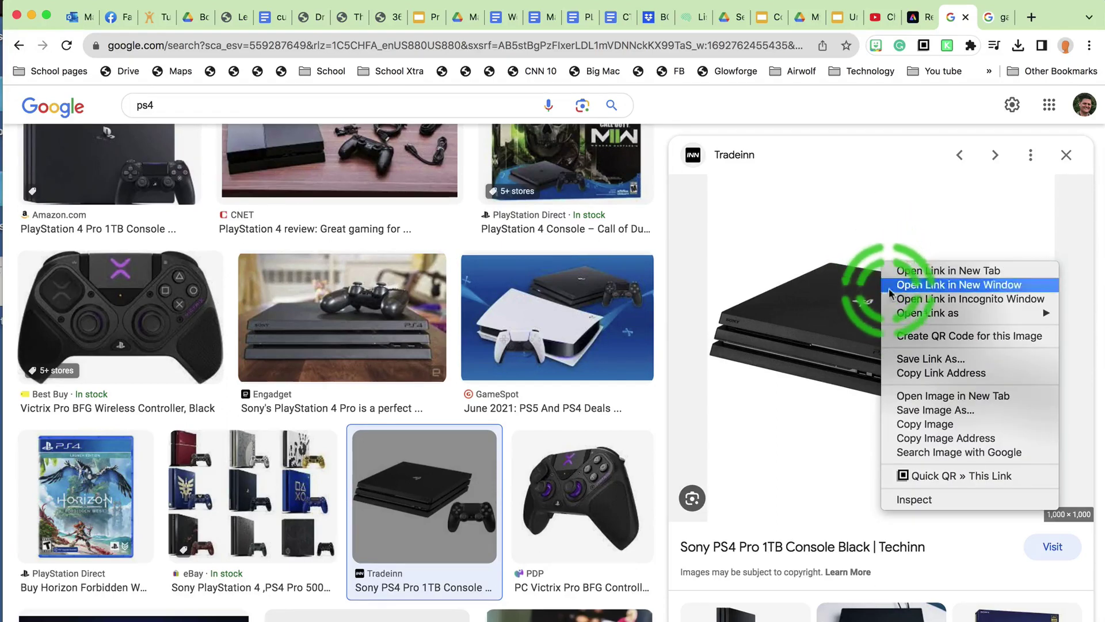
click(937, 424)
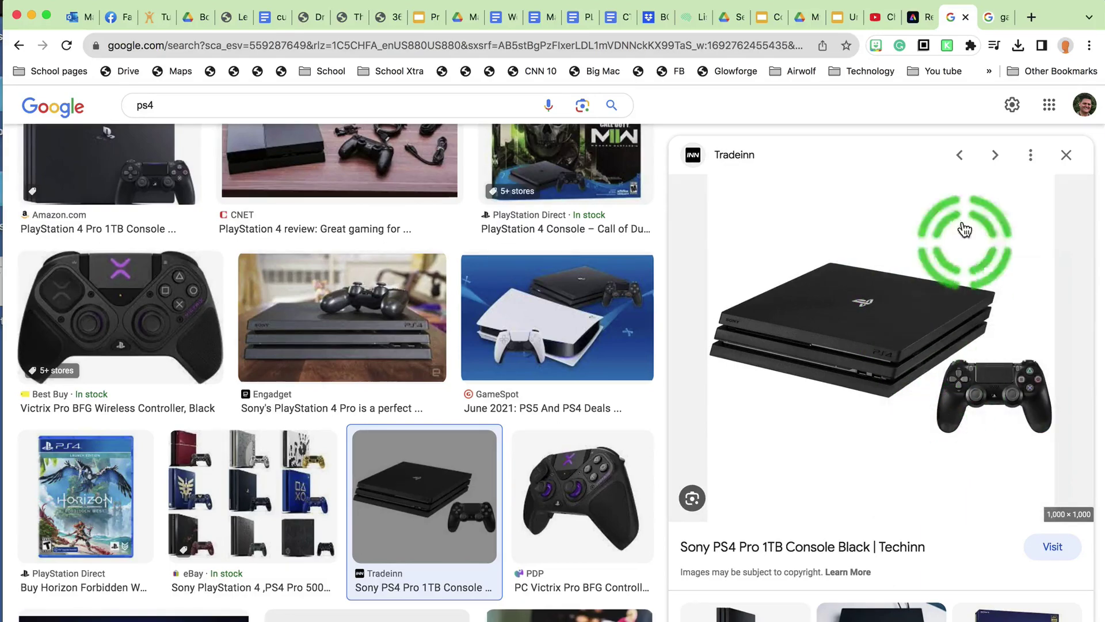
Return to the room slide, paste the copied PS4 console picture and delete it again.
click(850, 17)
click(668, 301)
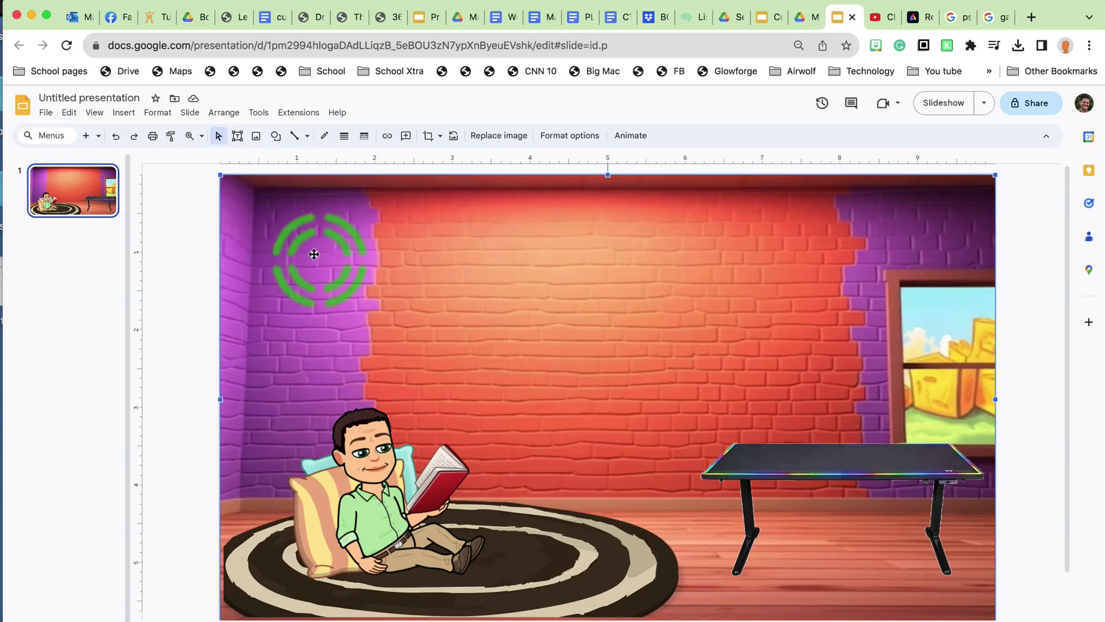
click(172, 259)
right_click(534, 279)
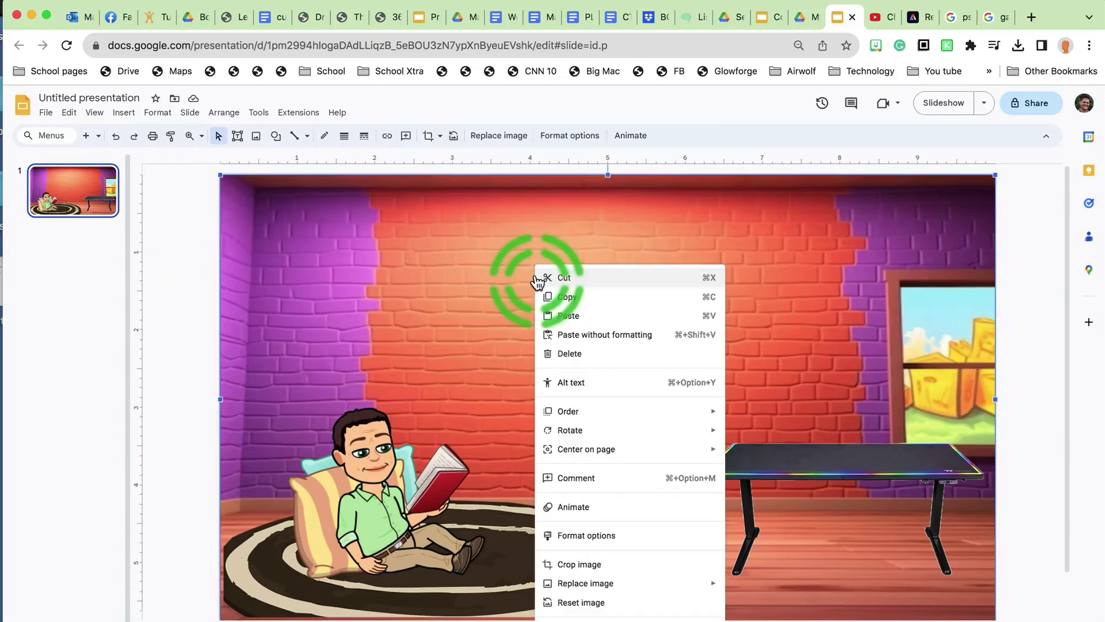
click(564, 317)
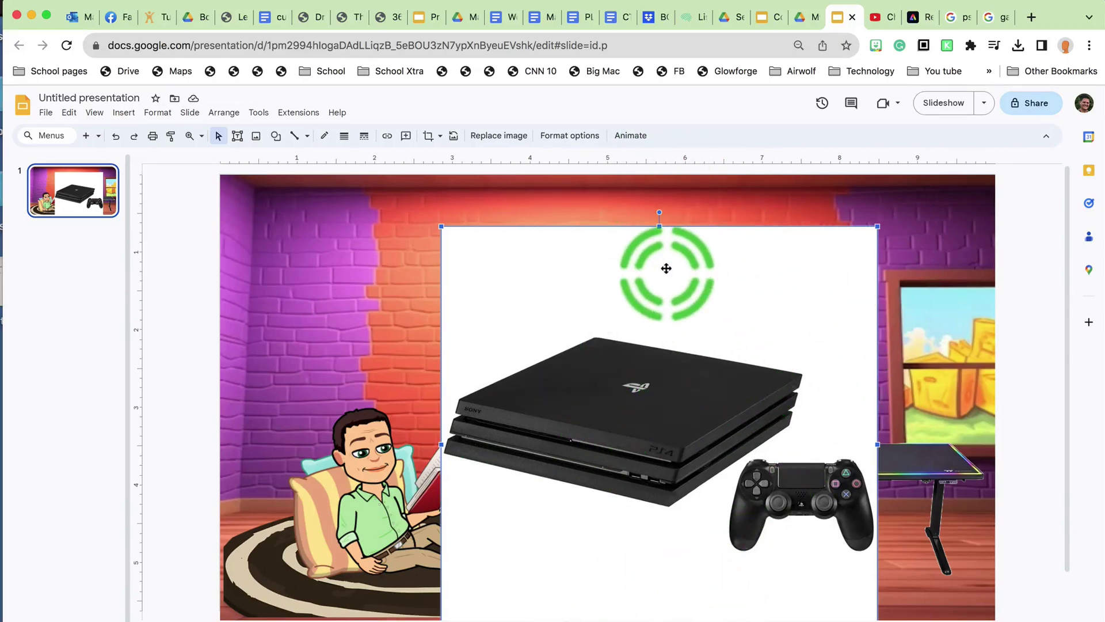
key(BackSpace)
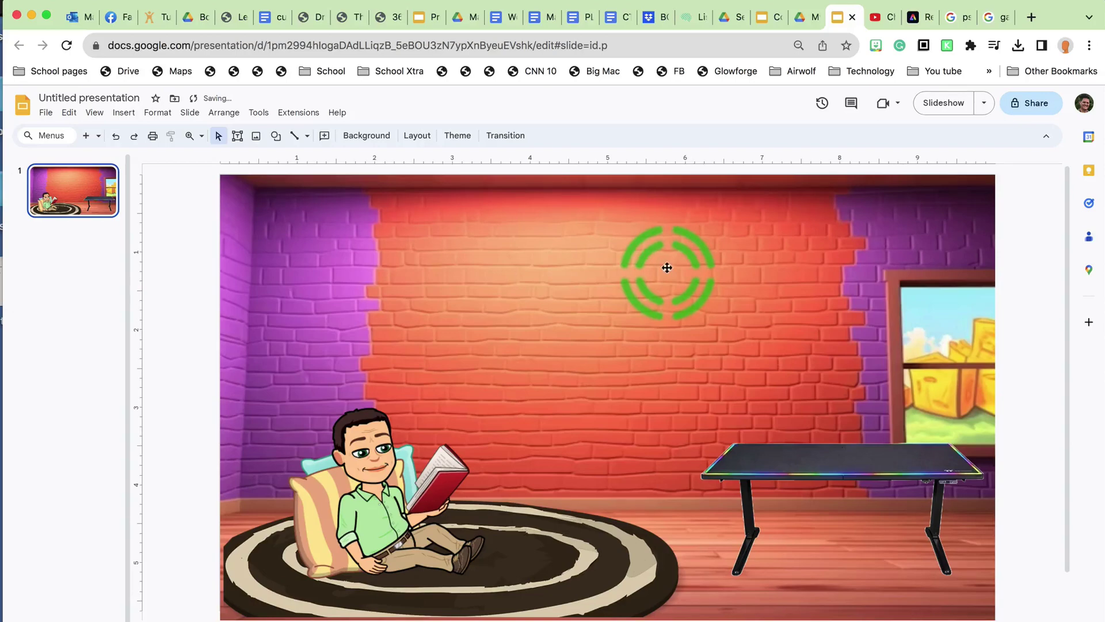
Save the Sony PS4 Pro picture from the ps4 image results to Downloads as sony-ps4-pro-1tb-console, replacing the existing file.
click(960, 18)
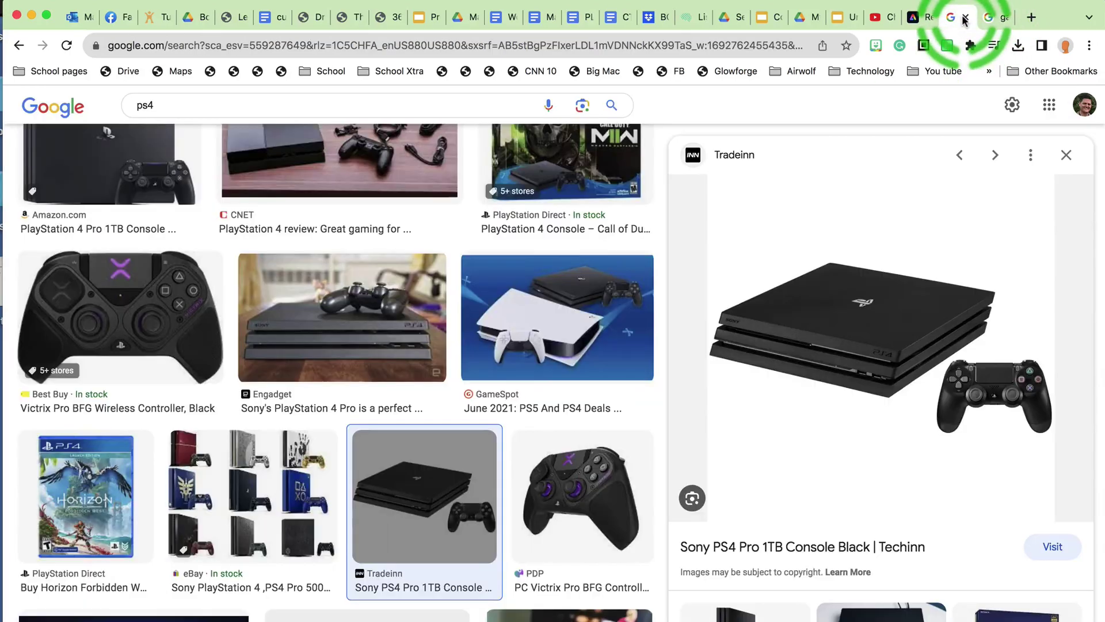
right_click(868, 306)
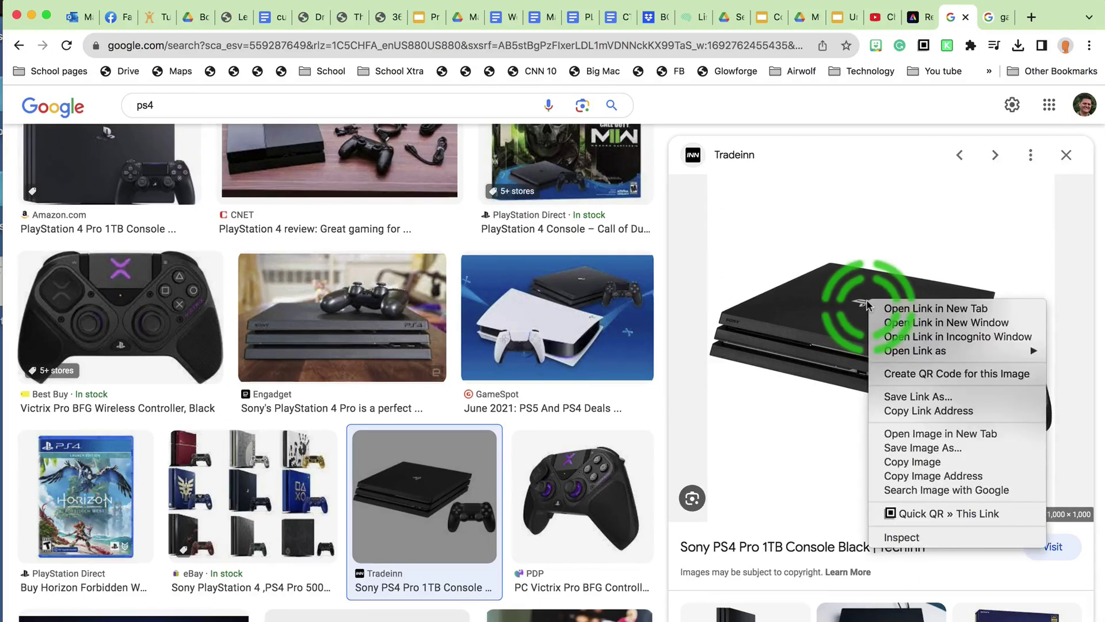
click(932, 412)
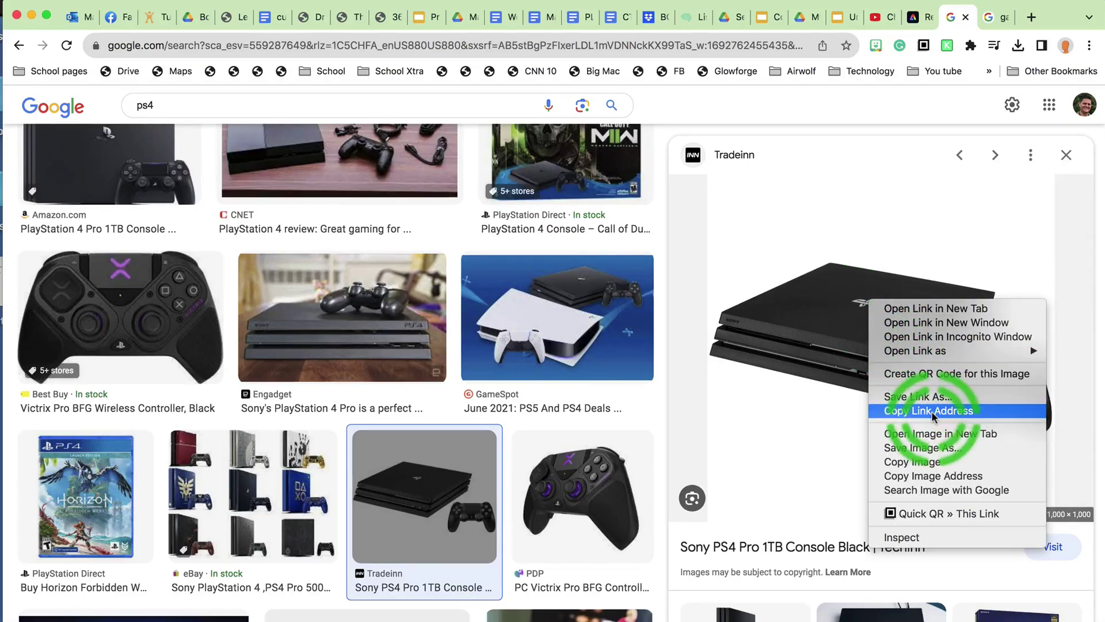
click(957, 449)
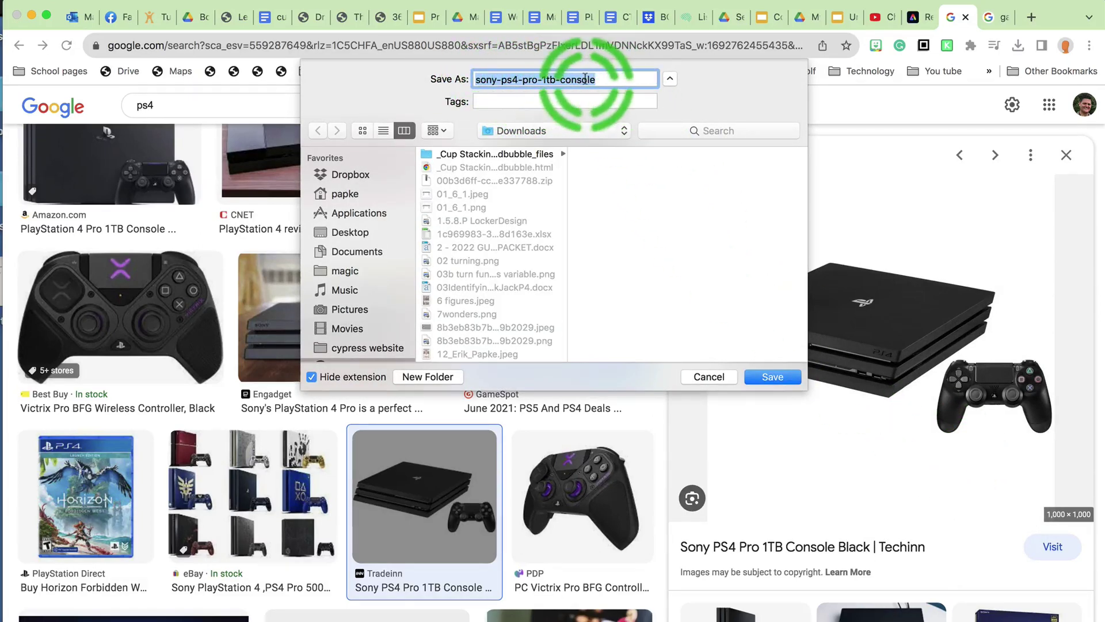
scroll(415, 247, down, 3)
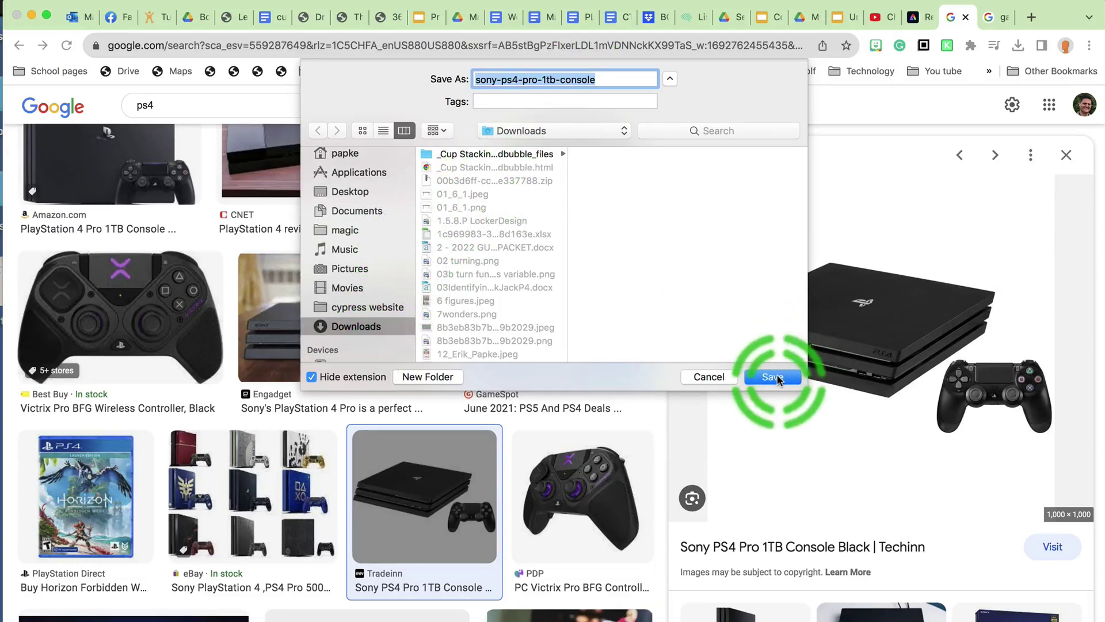
click(773, 377)
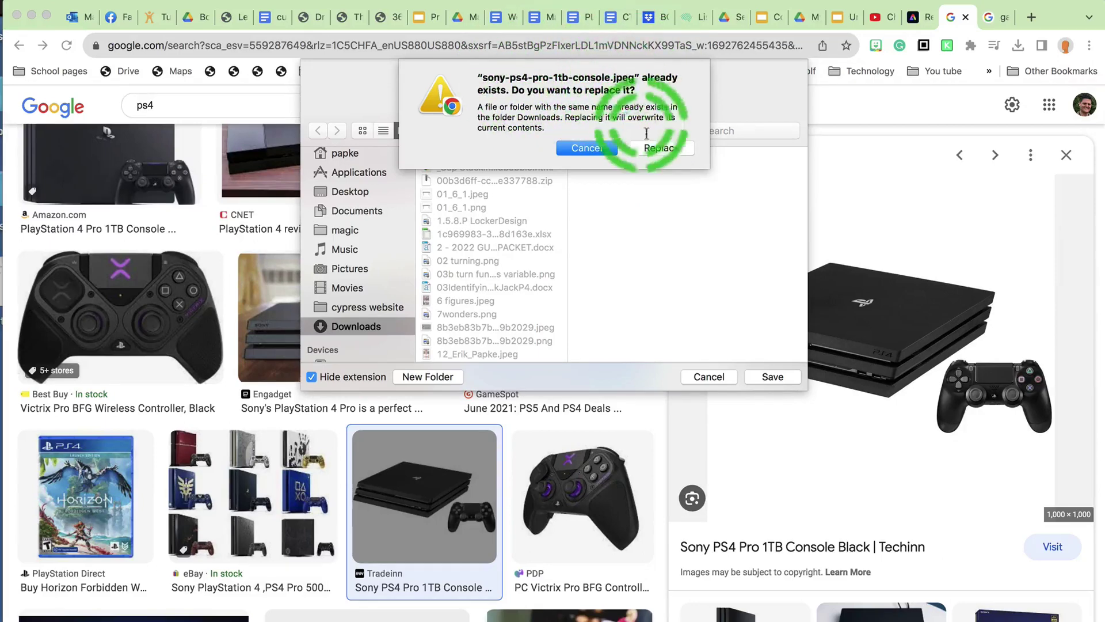
click(660, 149)
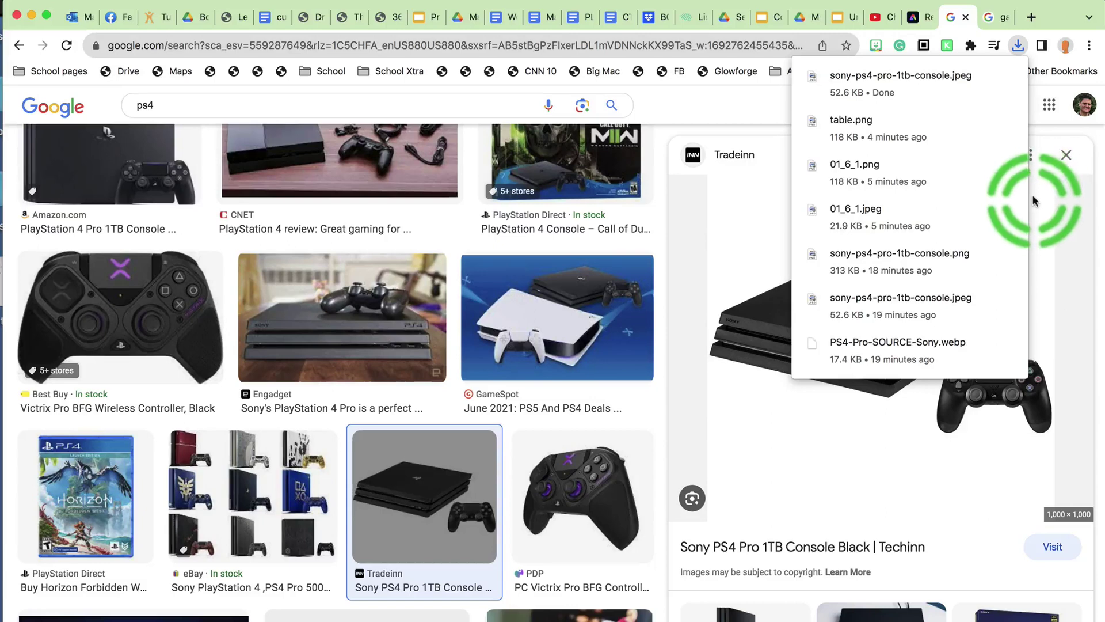
click(702, 116)
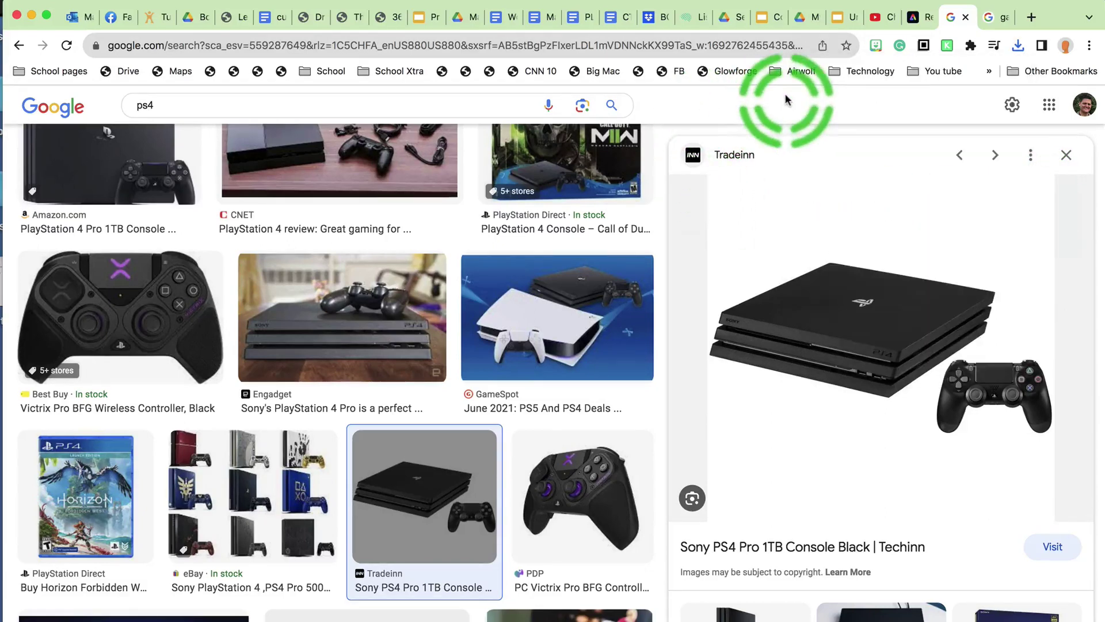
Switch to Adobe Express and remove the background from sony-ps4-pro-1tb-console.jpeg in Downloads with the Remove background quick action.
click(916, 21)
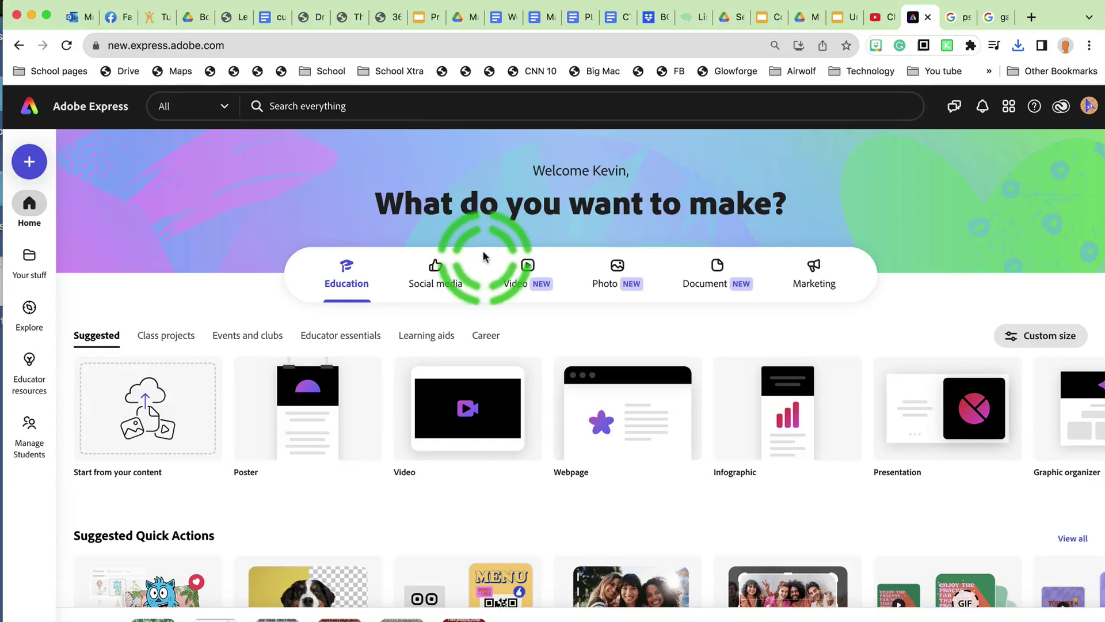
scroll(741, 342, down, 1)
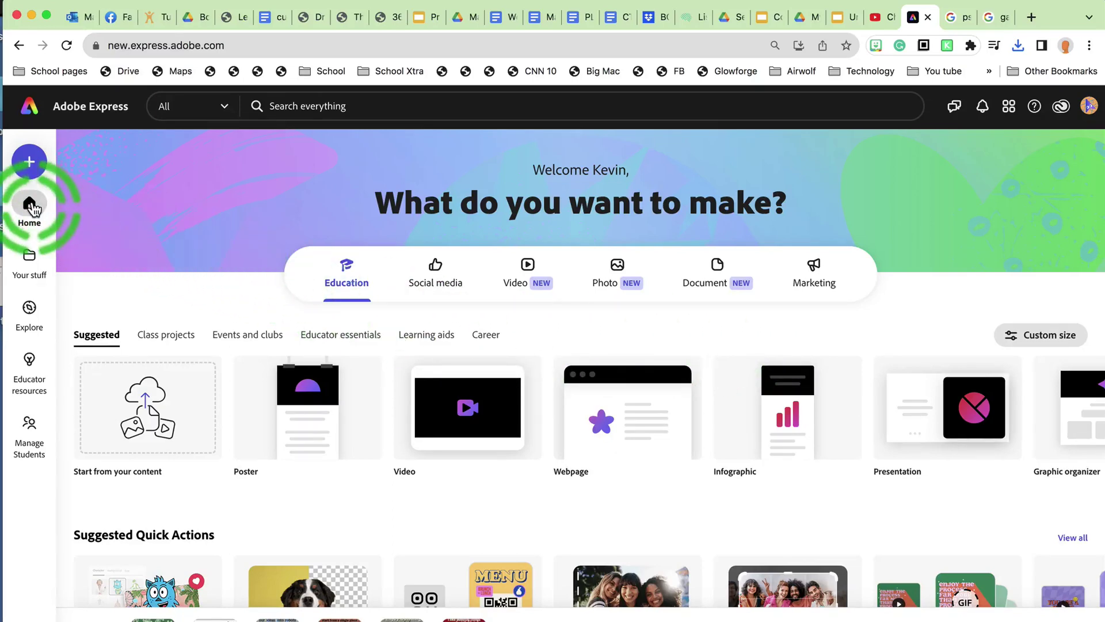
scroll(518, 408, down, 2)
scroll(524, 403, down, 5)
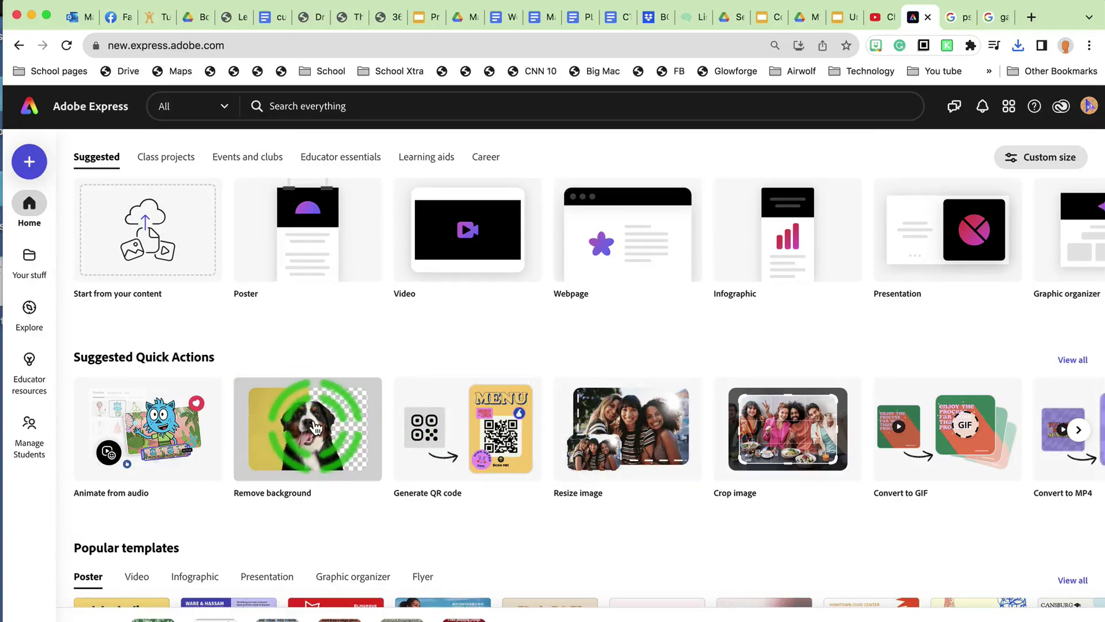
click(315, 428)
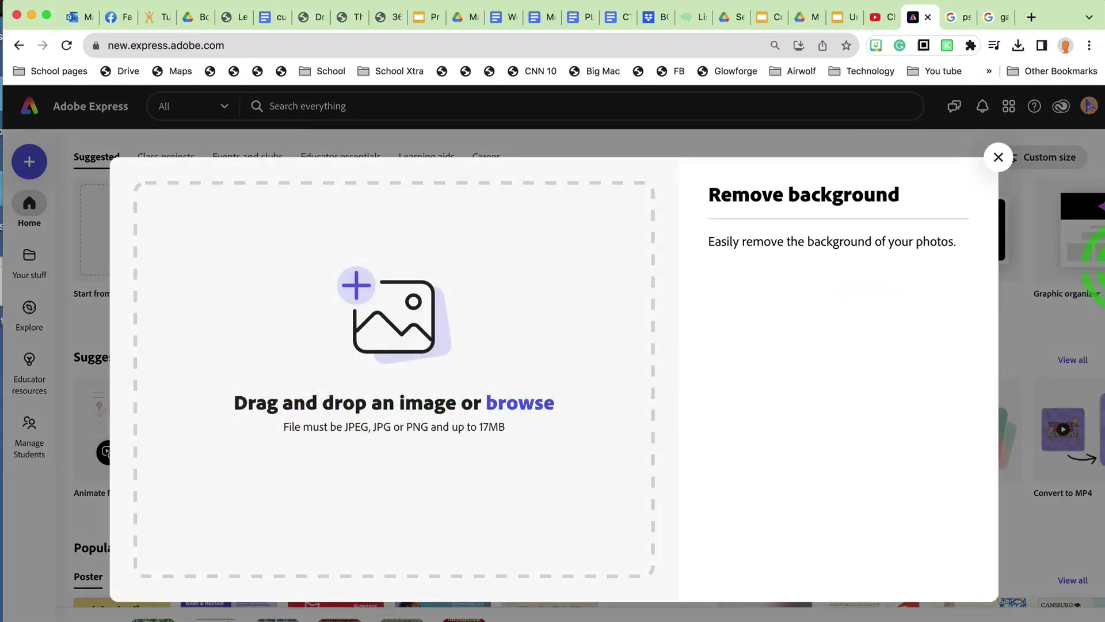
drag(1104, 313, 1102, 280)
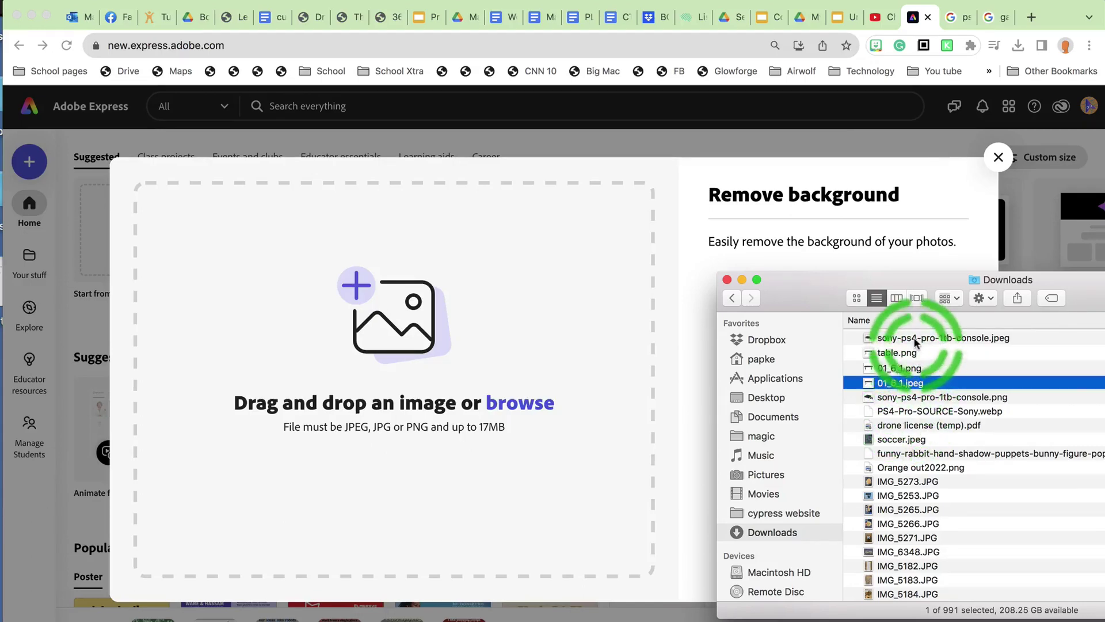
drag(914, 336, 432, 346)
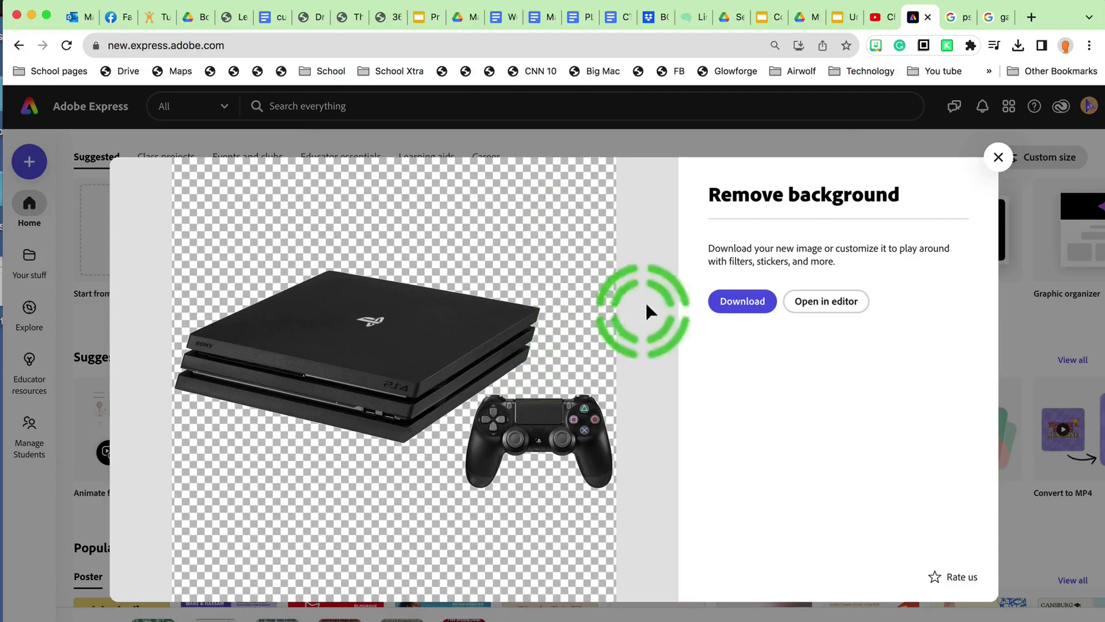
Download the background-free PS4 picture to the Downloads folder under the name console 2.
click(747, 303)
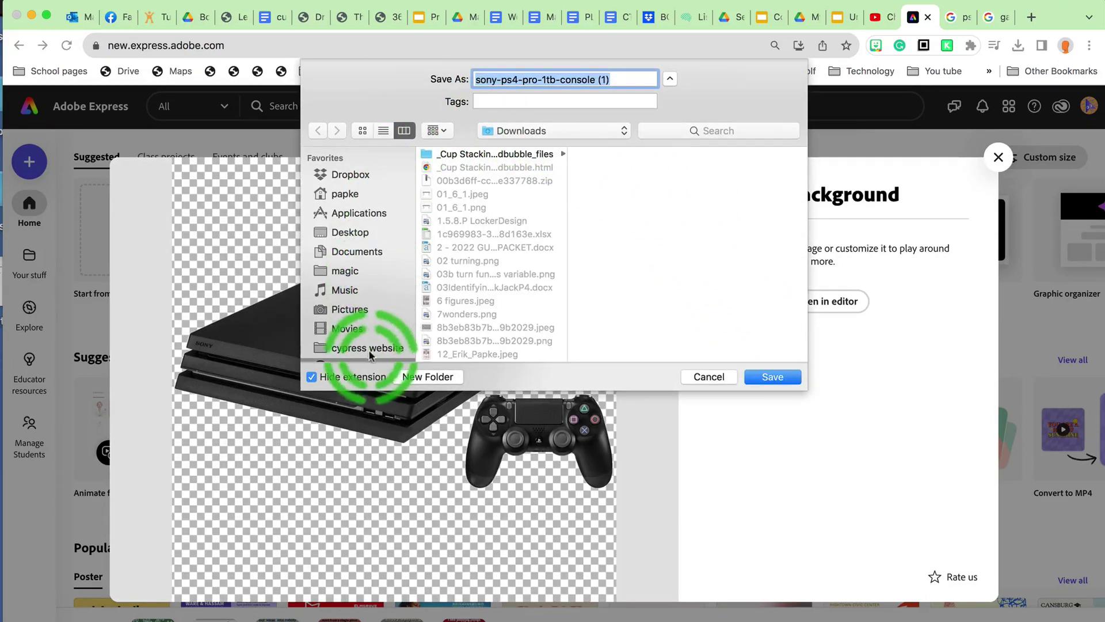
scroll(354, 339, down, 3)
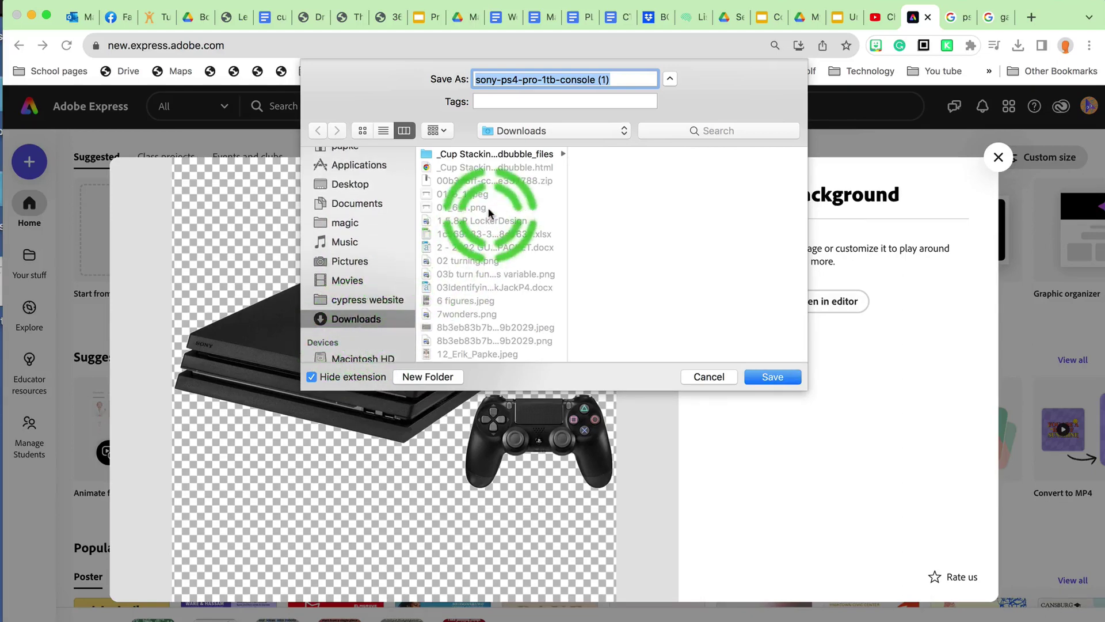
text(console 2)
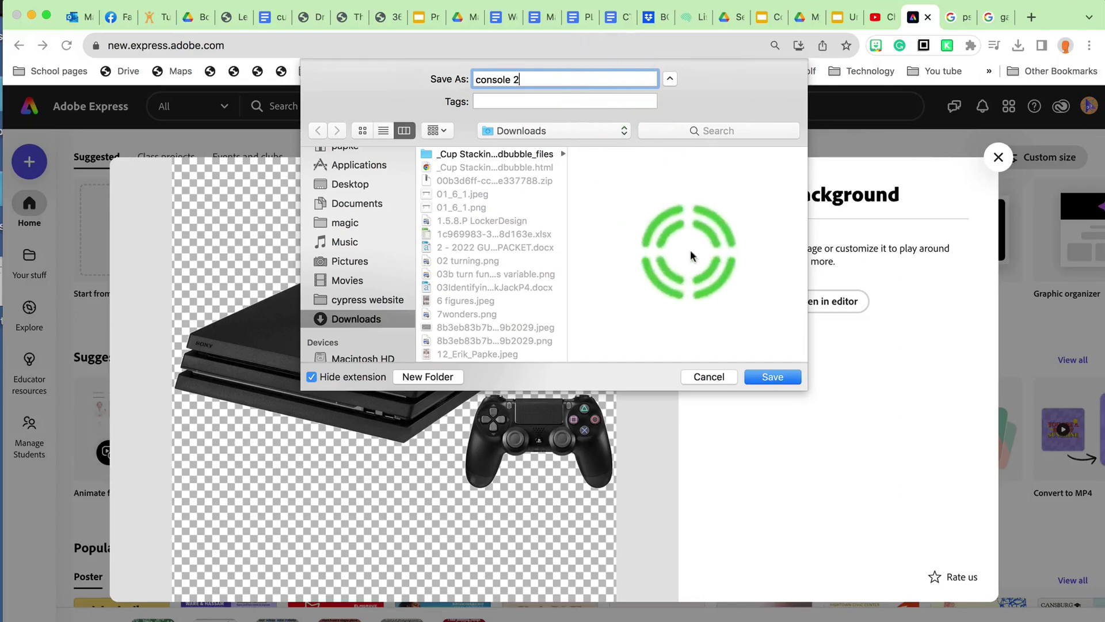
click(770, 376)
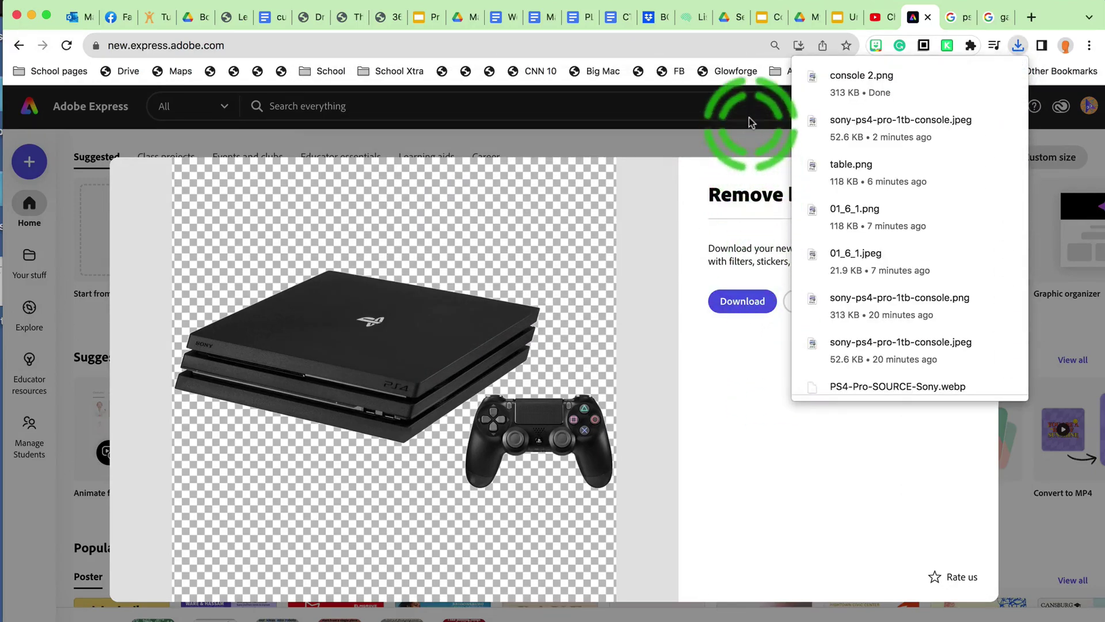
Return to the room presentation in Google Slides and add console 2.png from the Downloads folder onto the slide's brick wall.
click(843, 16)
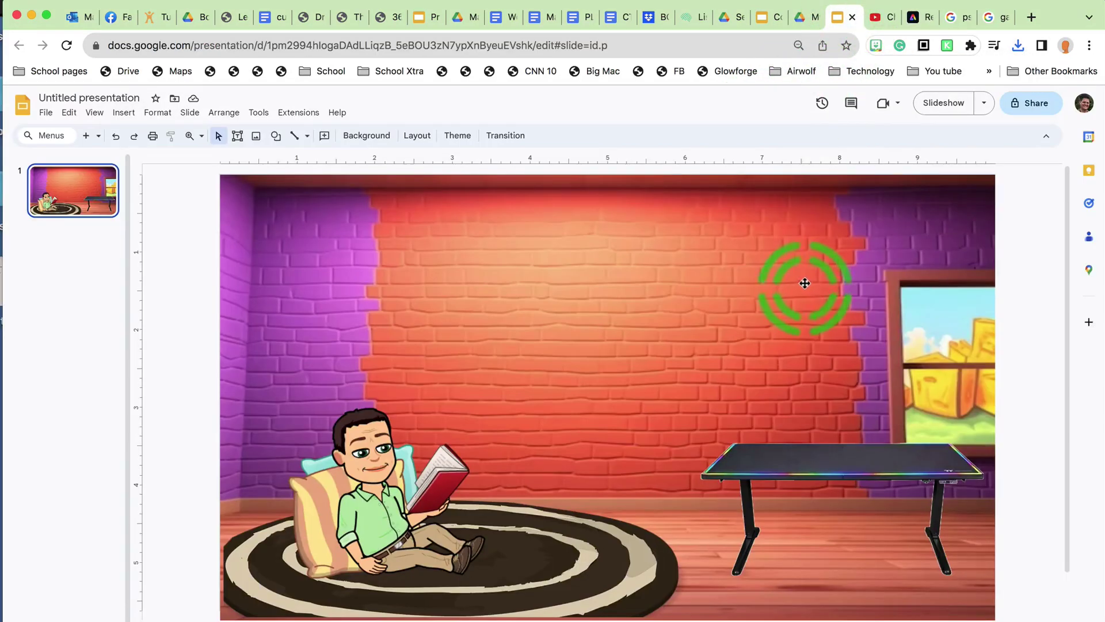
click(1071, 254)
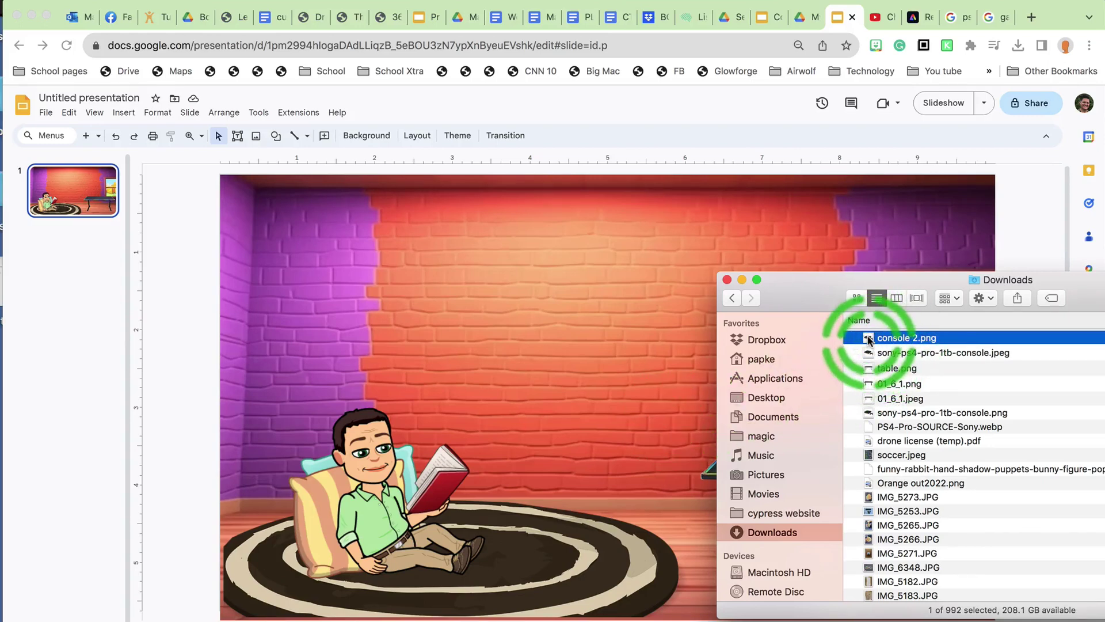
drag(869, 340, 525, 329)
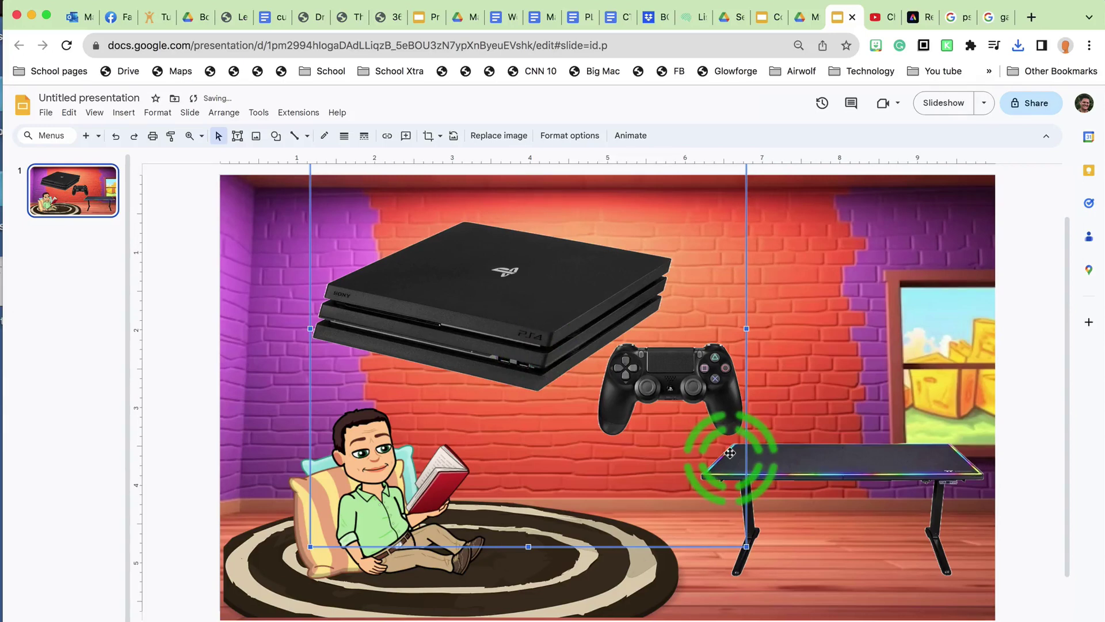
Try adding the unedited sony-ps4-pro-1tb-console.jpeg from Downloads to the room slide, and undo it.
click(1102, 397)
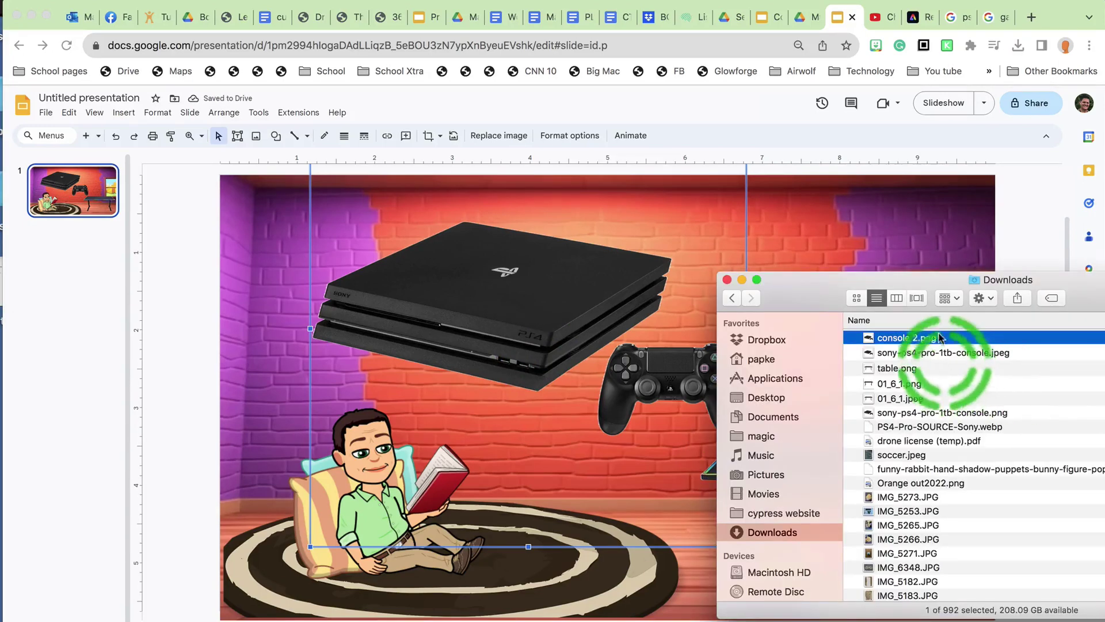
drag(820, 290, 833, 330)
drag(884, 380, 789, 251)
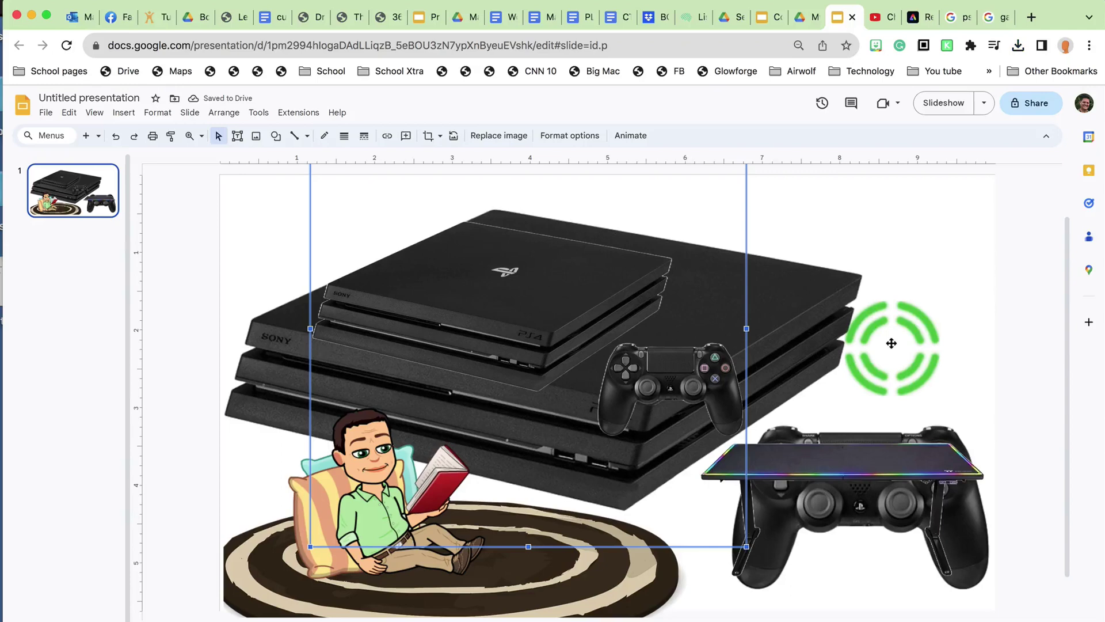
key(super+z)
click(665, 386)
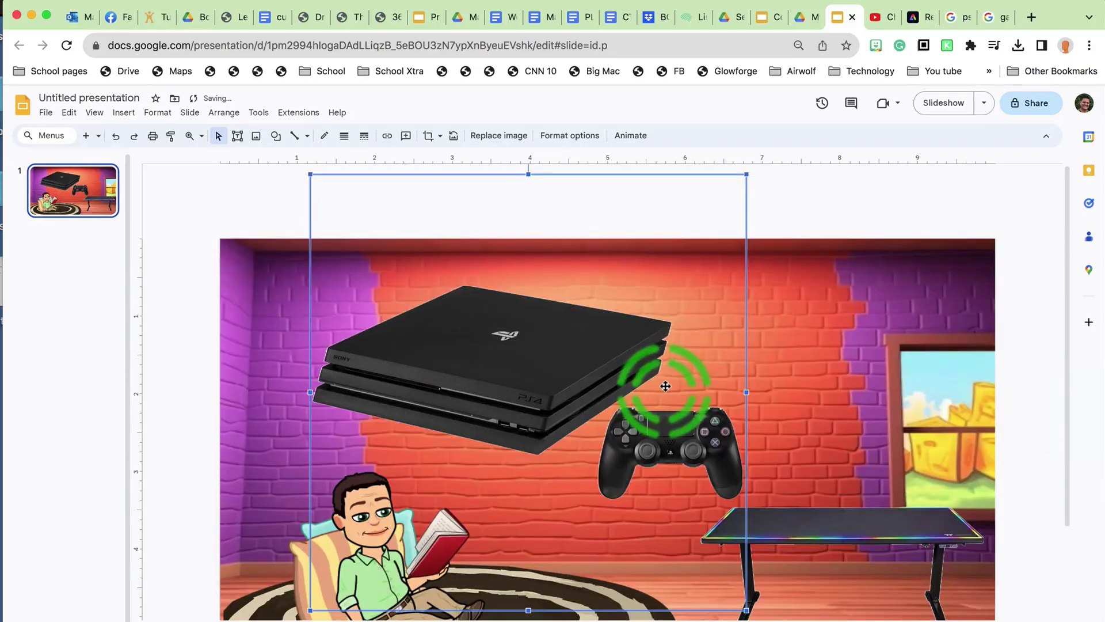